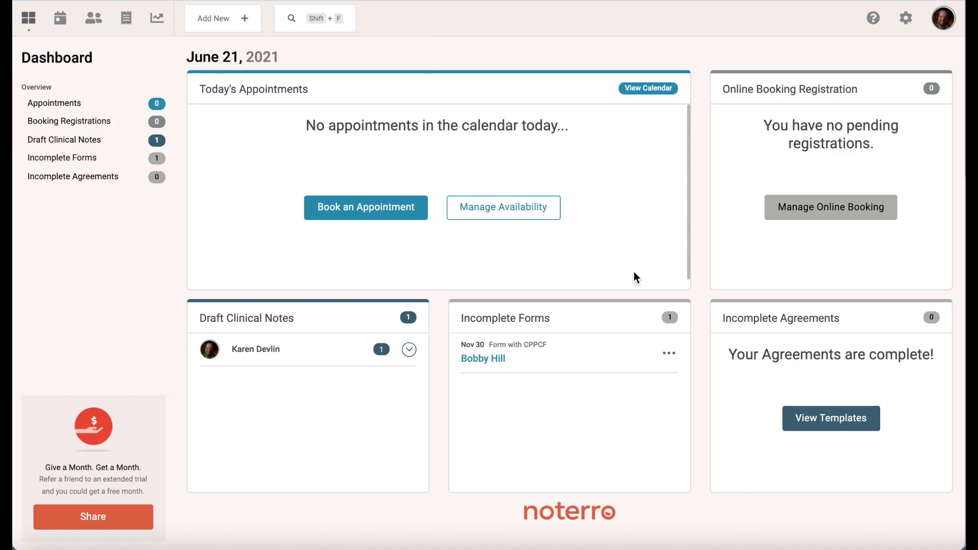
- Open the Insurance Policy form template in the clinic's form settings and examine its Profile Fields section
left_click(905, 21)
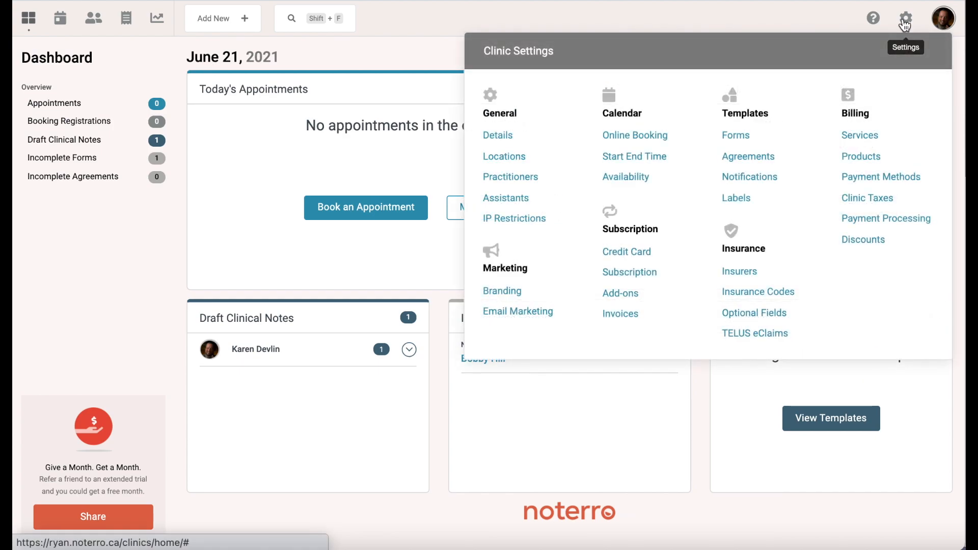
left_click(733, 136)
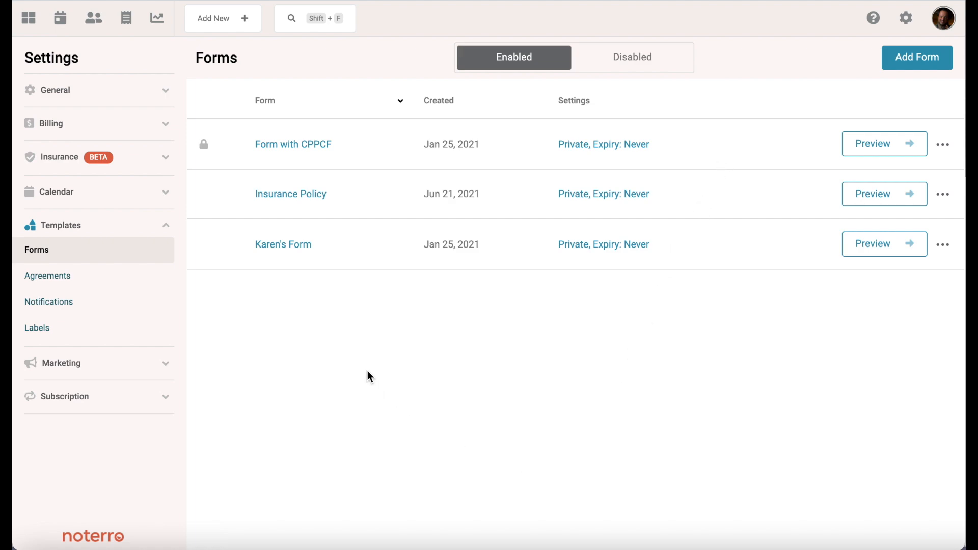
left_click(291, 196)
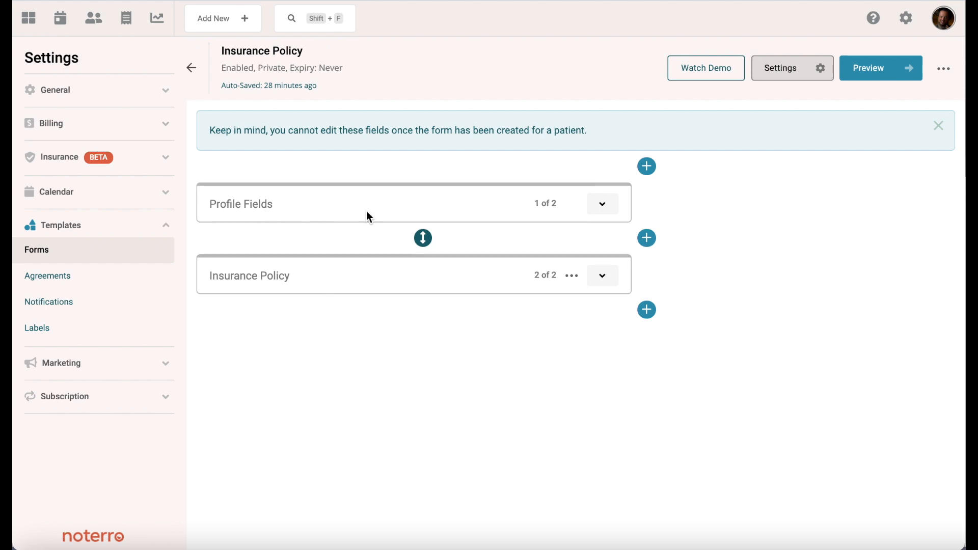
left_click(601, 210)
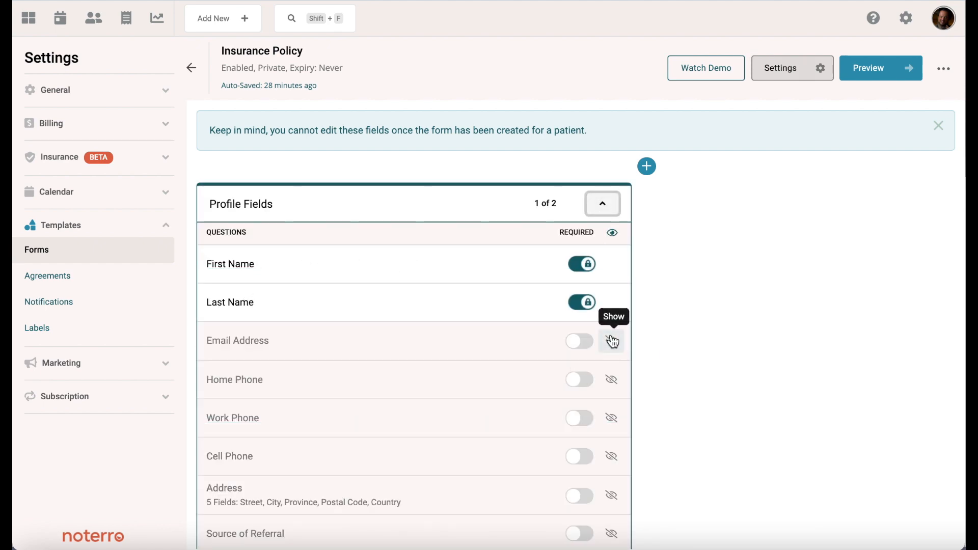
scroll(688, 415, "down", 3)
scroll(687, 414, "up", 3)
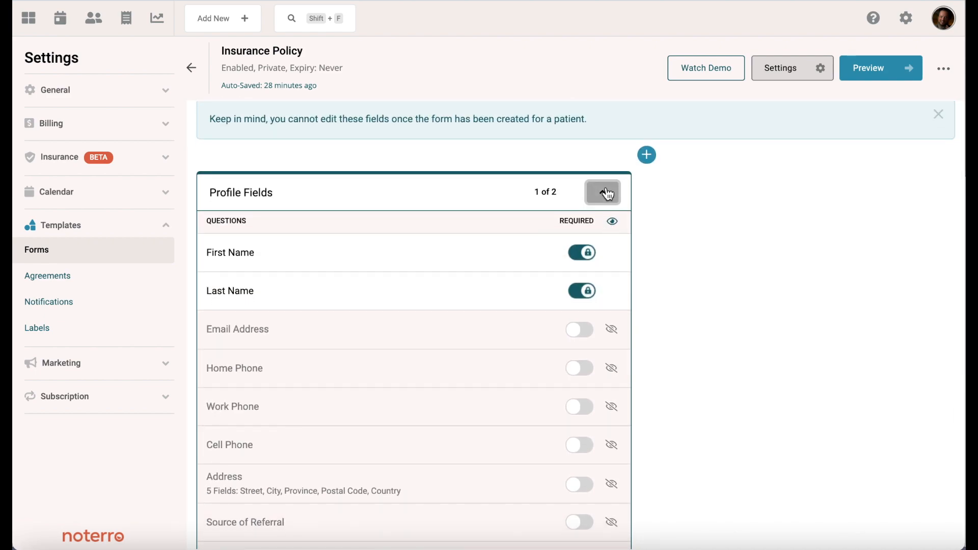
left_click(603, 193)
- Examine the questions in the template's Insurance Policy section and return to the list of forms
left_click(600, 279)
scroll(692, 321, "down", 4)
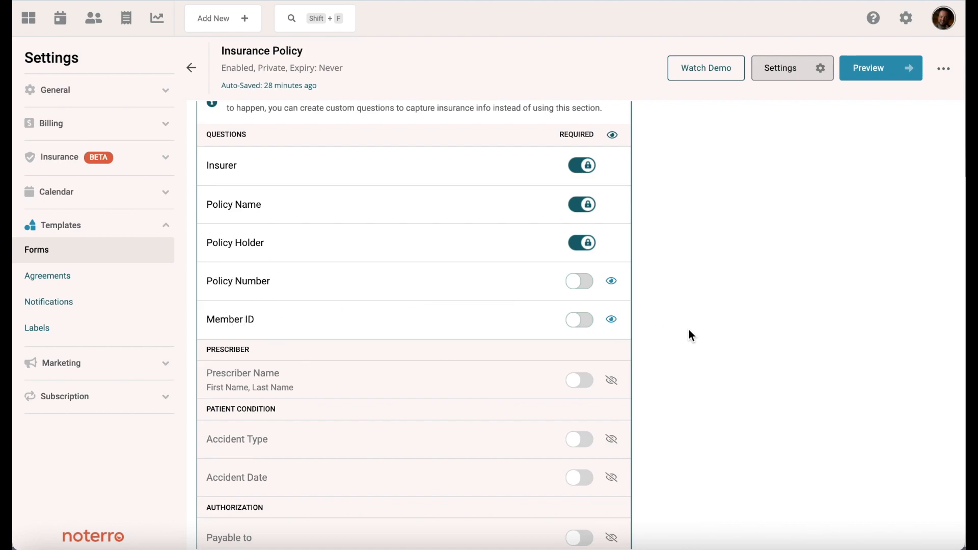
scroll(688, 330, "down", 1)
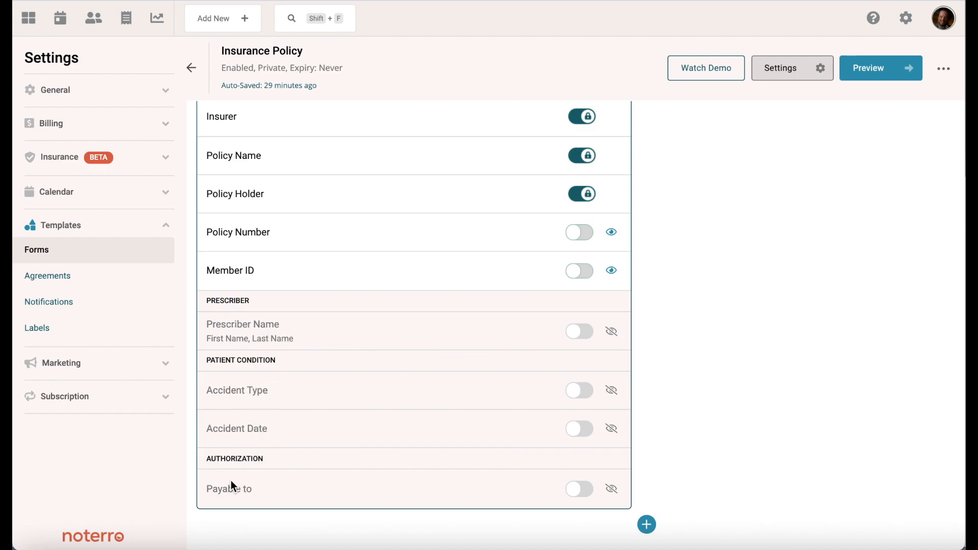
scroll(778, 324, "up", 2)
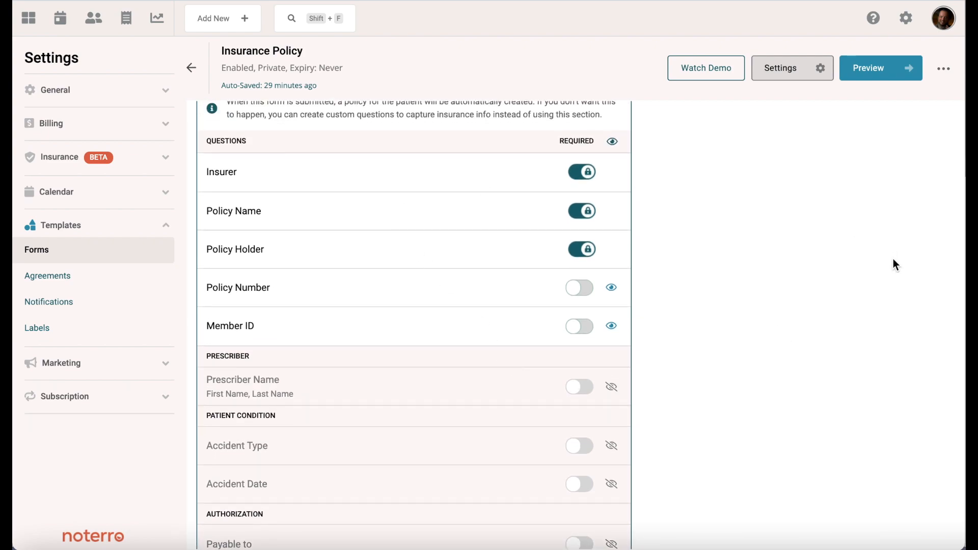
scroll(774, 281, "up", 6)
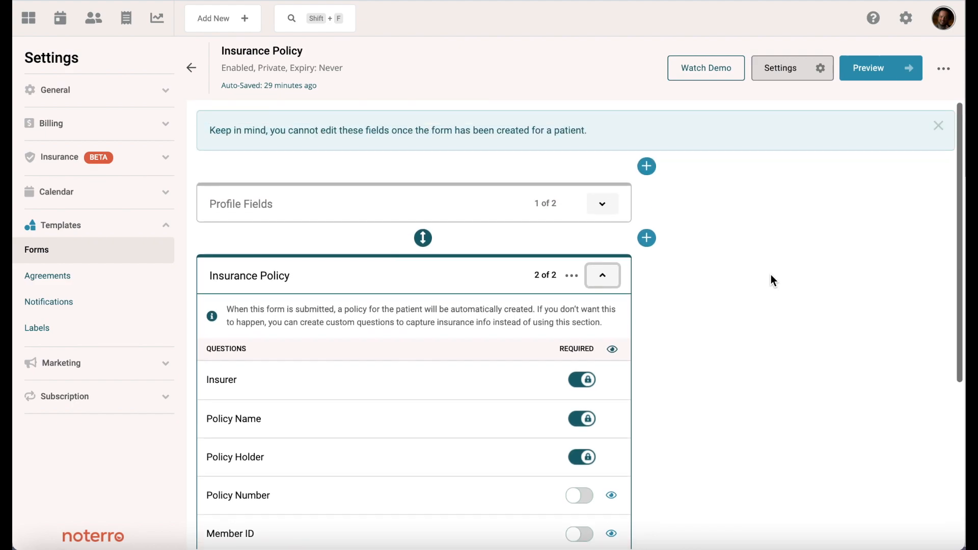
left_click(192, 69)
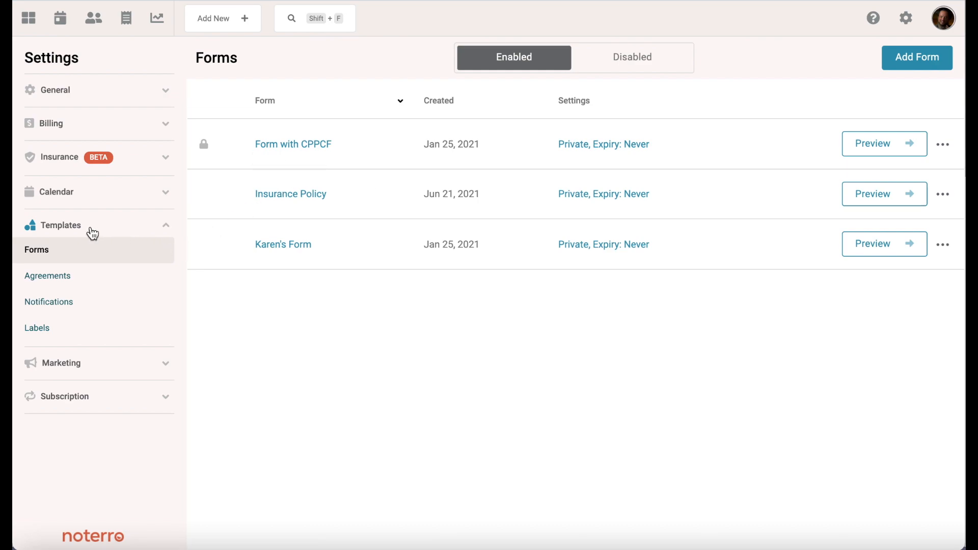
- Search for the patient with "sa", open the second matching patient's profile and show their insurance policies
left_click(317, 23)
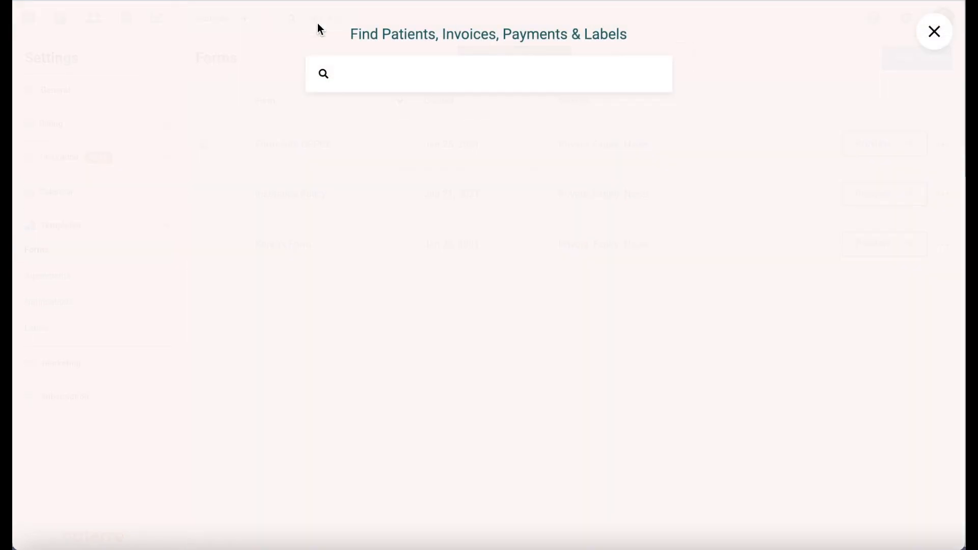
type("sa")
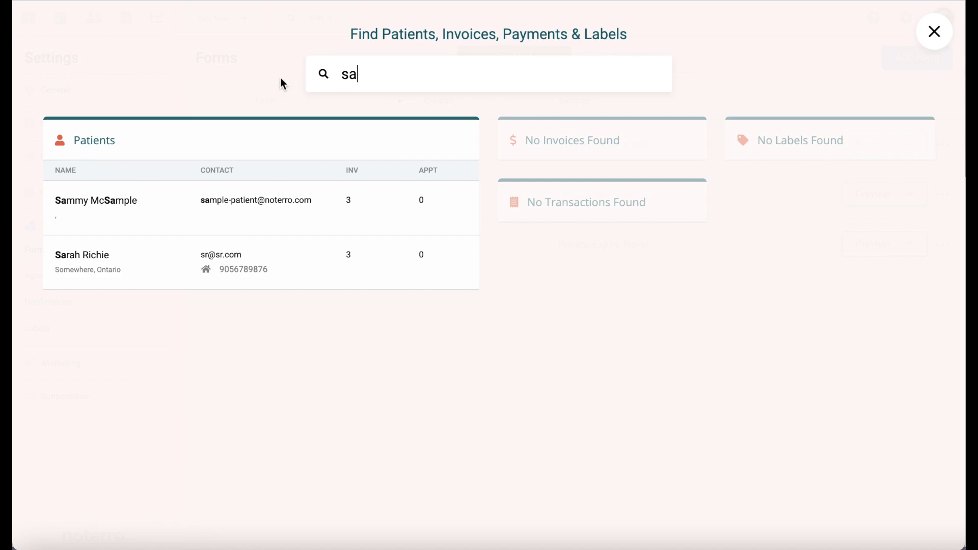
left_click(79, 273)
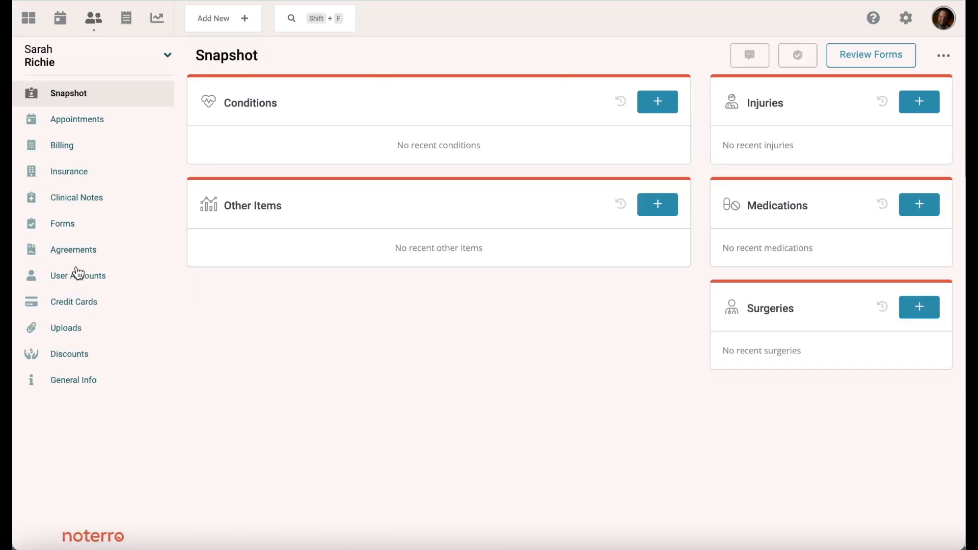
left_click(75, 174)
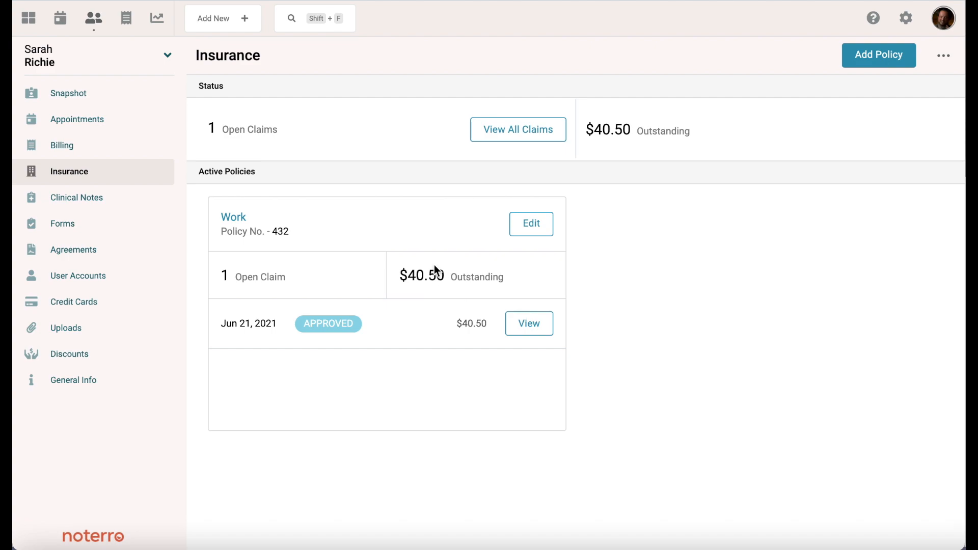
- Review the Work policy's insurer, prescriber, authorization, policyholder and default coverage settings, and close it without saving
left_click(538, 232)
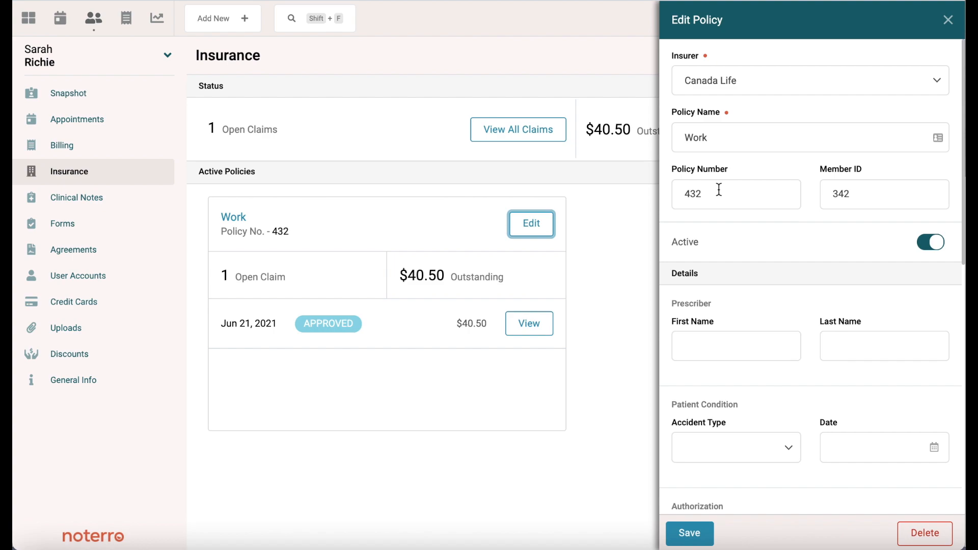
scroll(832, 232, "down", 5)
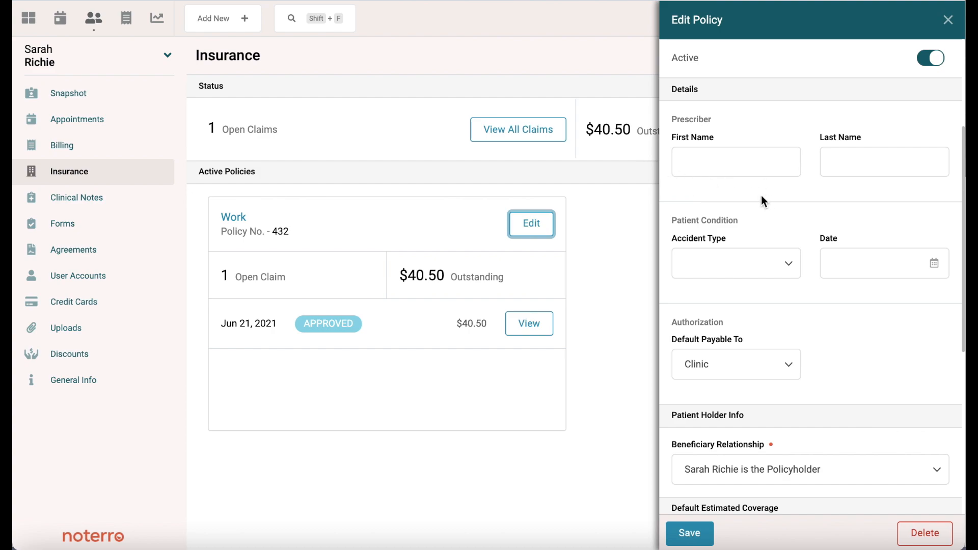
scroll(777, 277, "down", 6)
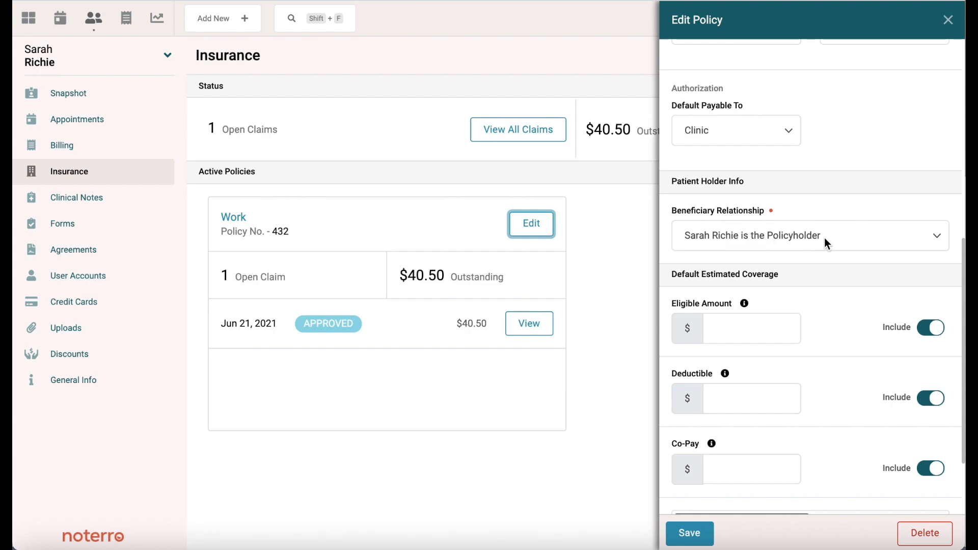
scroll(823, 238, "down", 3)
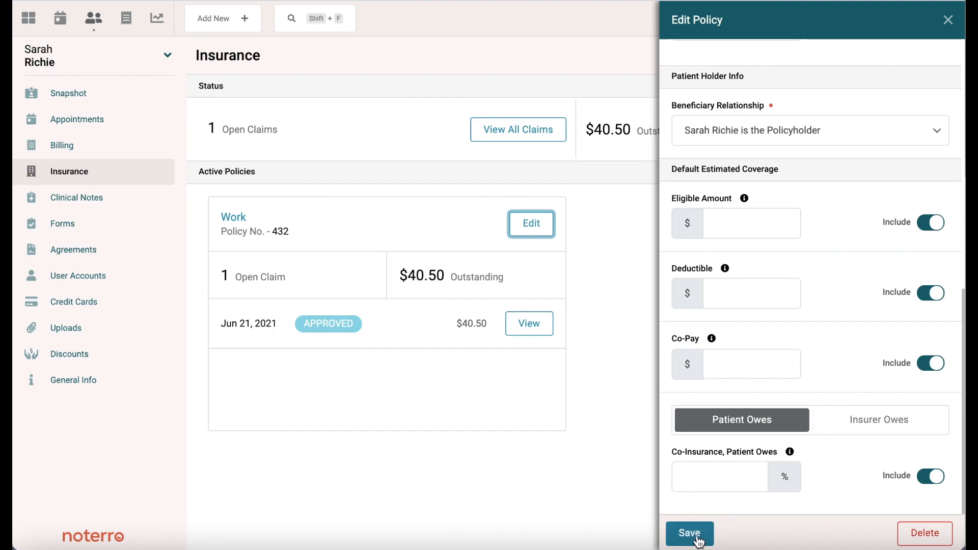
left_click(947, 23)
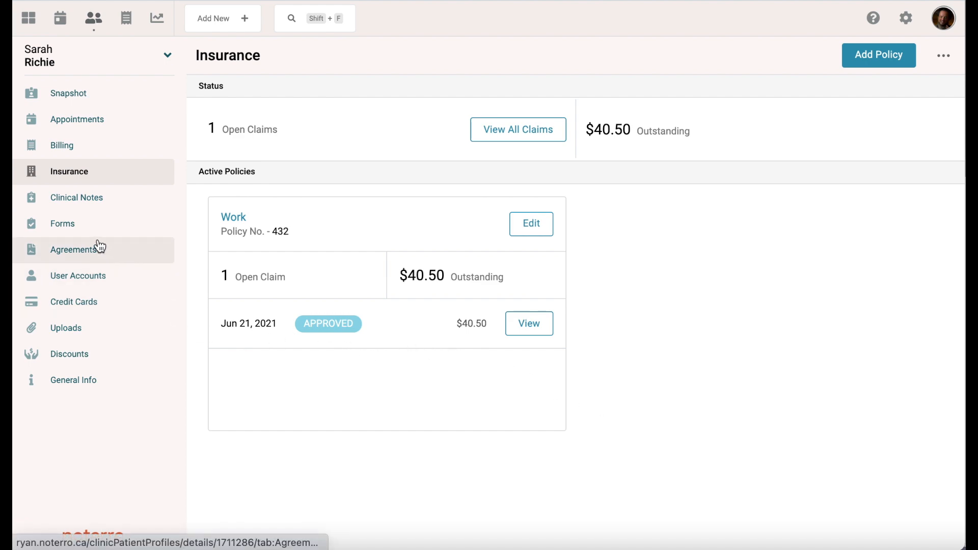
- Create a new invoice in the patient's billing and set its location to Telus Marked Location
left_click(57, 146)
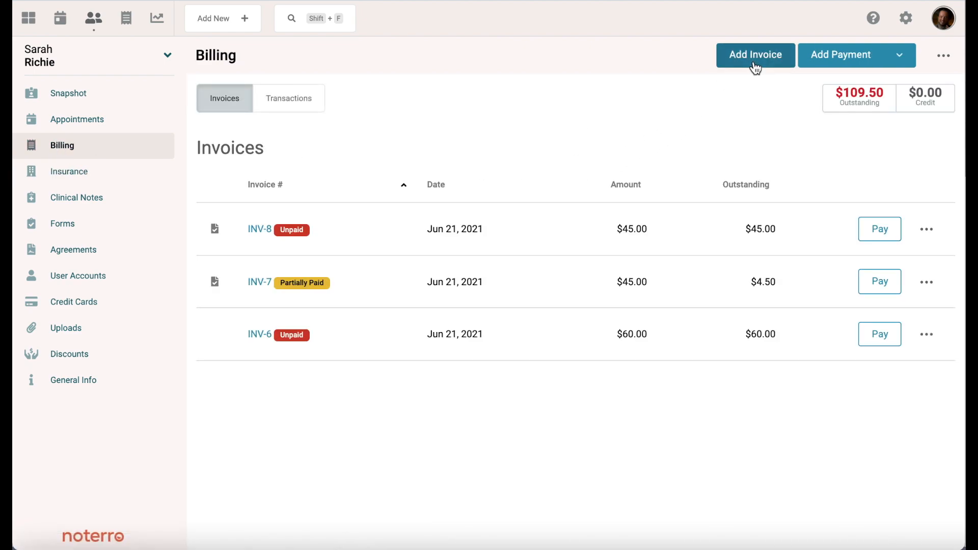
left_click(754, 65)
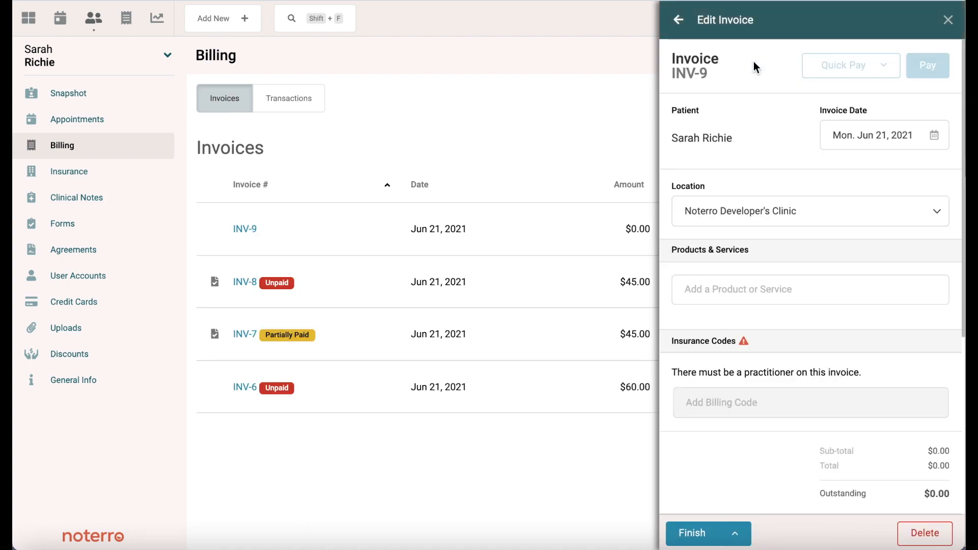
left_click(787, 210)
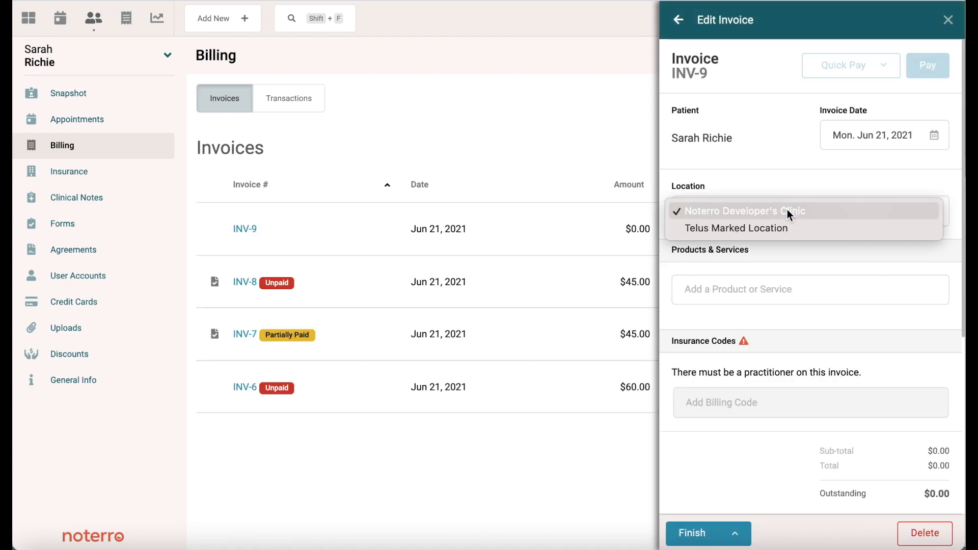
left_click(753, 226)
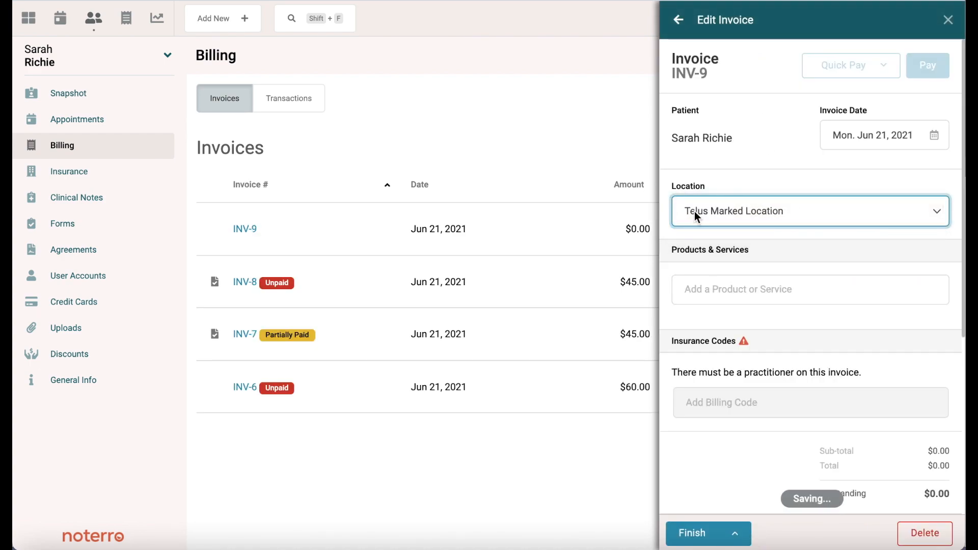
- Add the 30 min Regular Visit physiotherapy service to the invoice
left_click(716, 300)
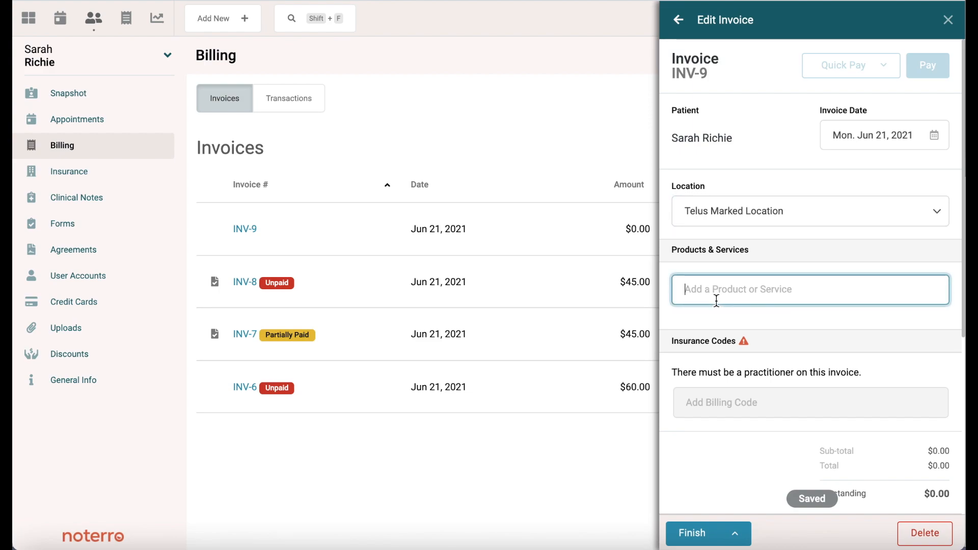
type("re")
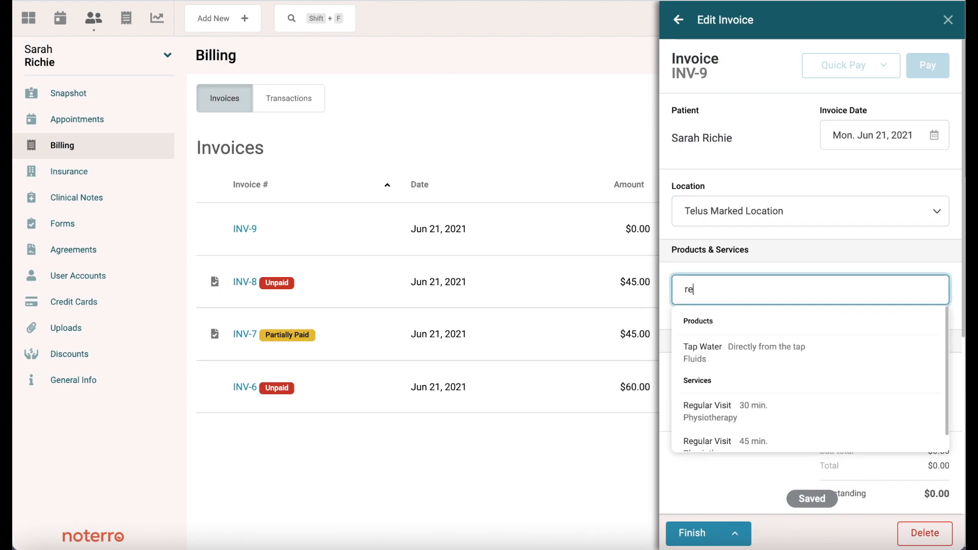
left_click(717, 418)
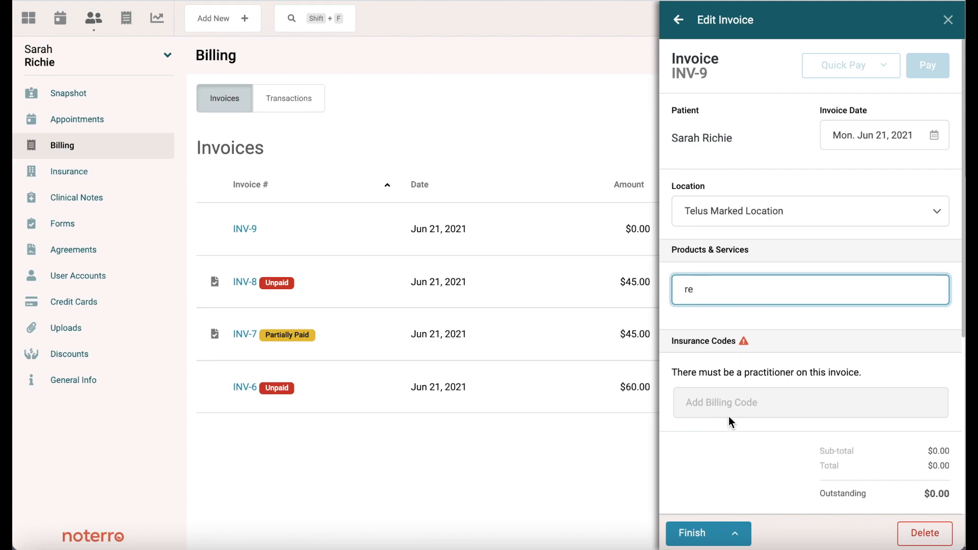
- Assign the TELUS practitioner to the invoice's Regular Visit service
scroll(793, 396, "down", 2)
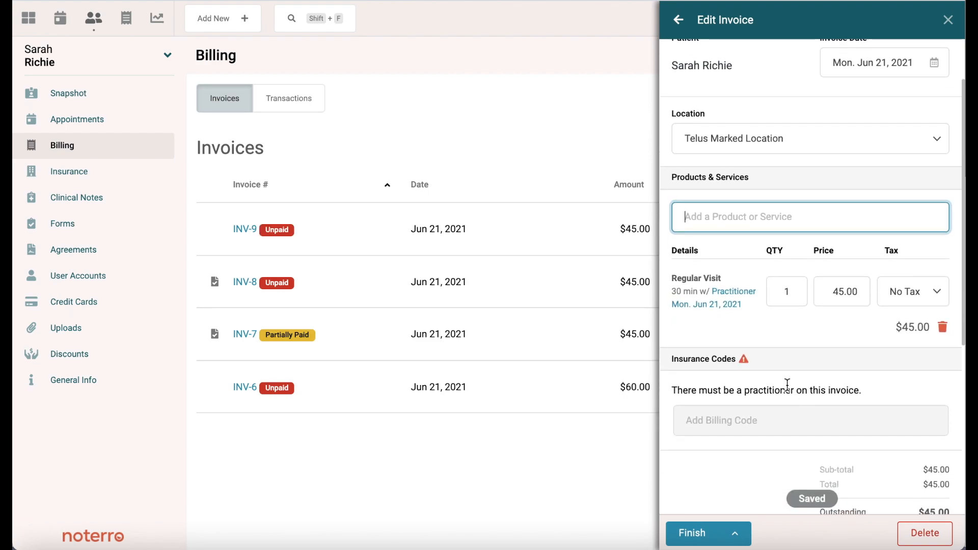
left_click(742, 293)
left_click(726, 309)
type("te")
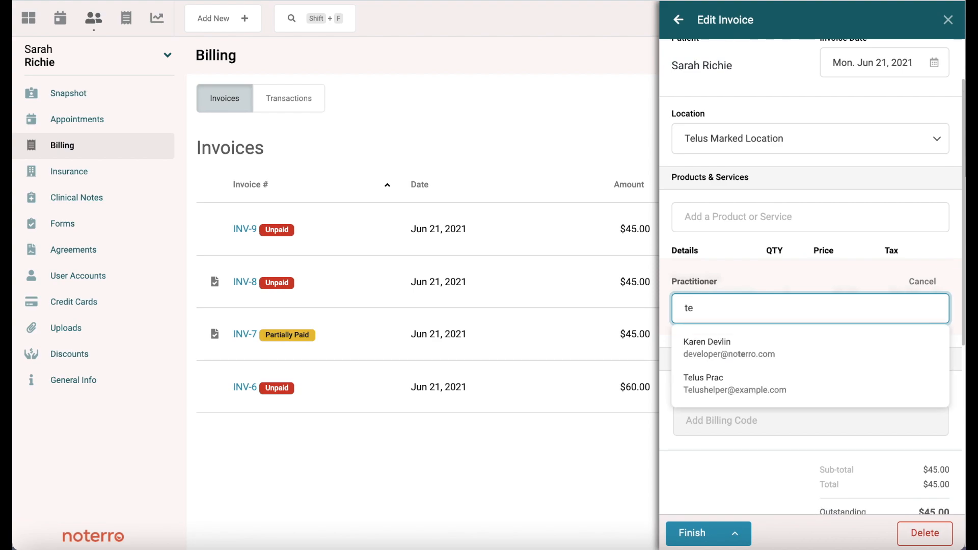
left_click(711, 383)
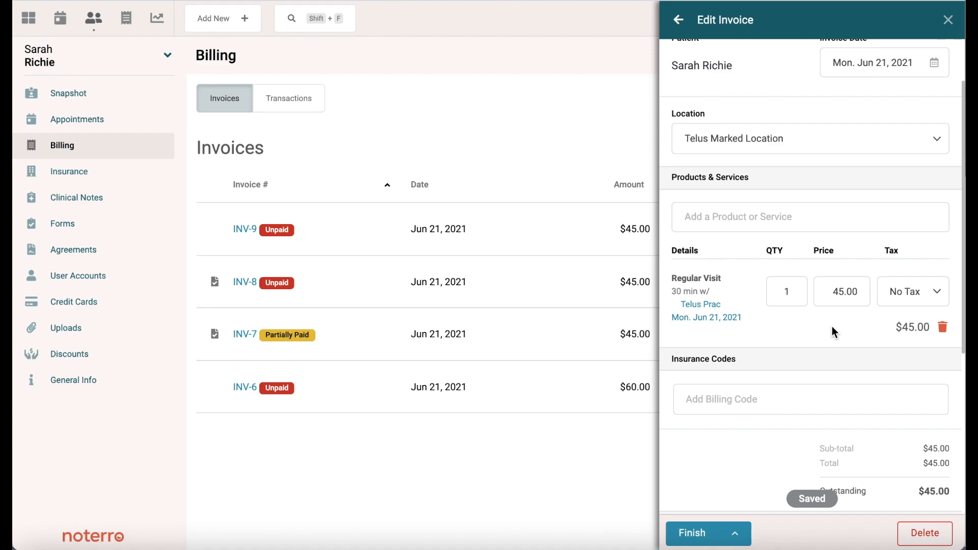
- Add the TELUS eClaims billing code 1.xx.12 Therapy to the invoice's insurance codes
scroll(832, 332, "down", 1)
scroll(793, 301, "down", 1)
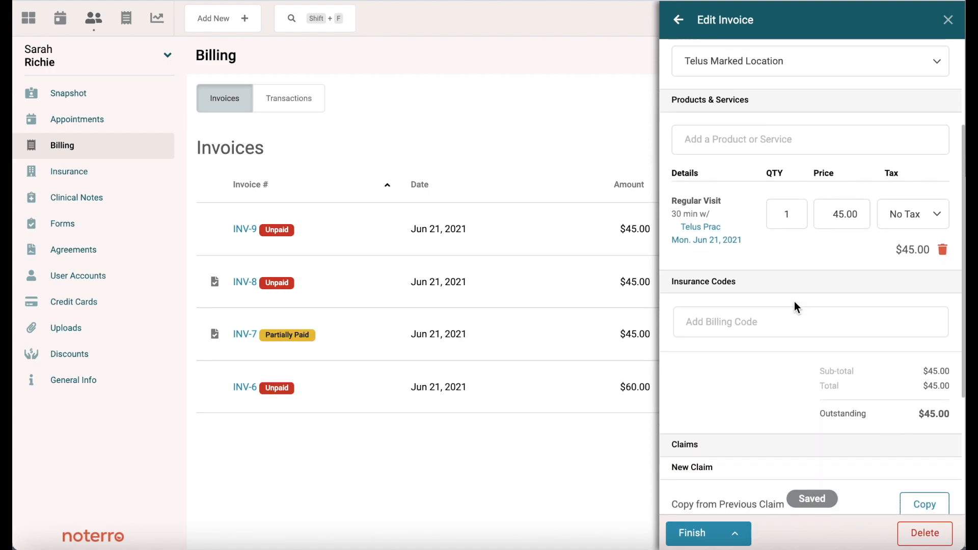
left_click(731, 321)
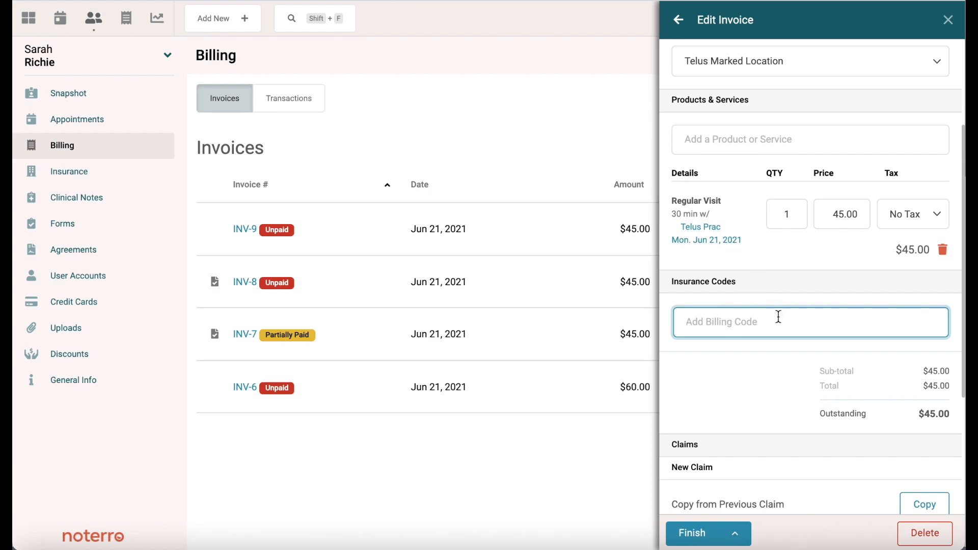
type("e")
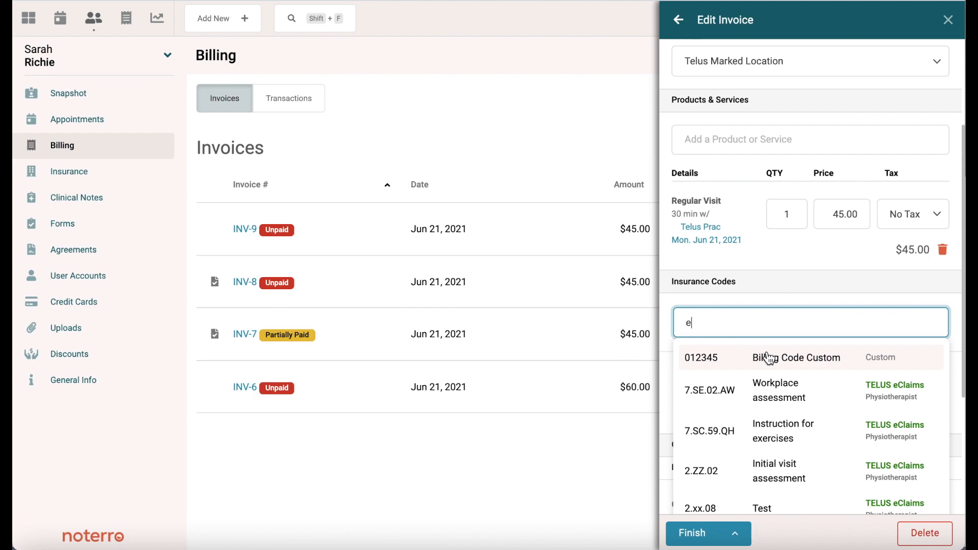
scroll(759, 366, "down", 2)
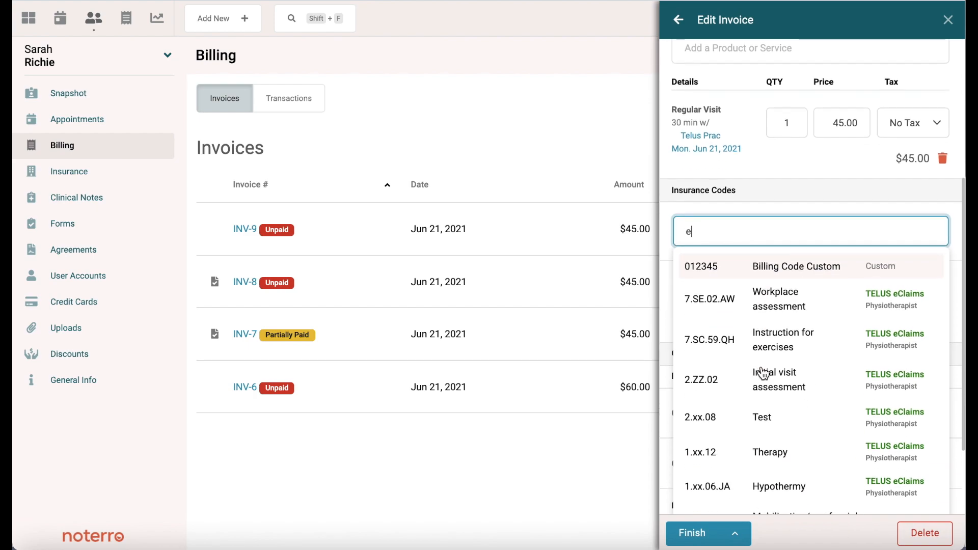
left_click(773, 452)
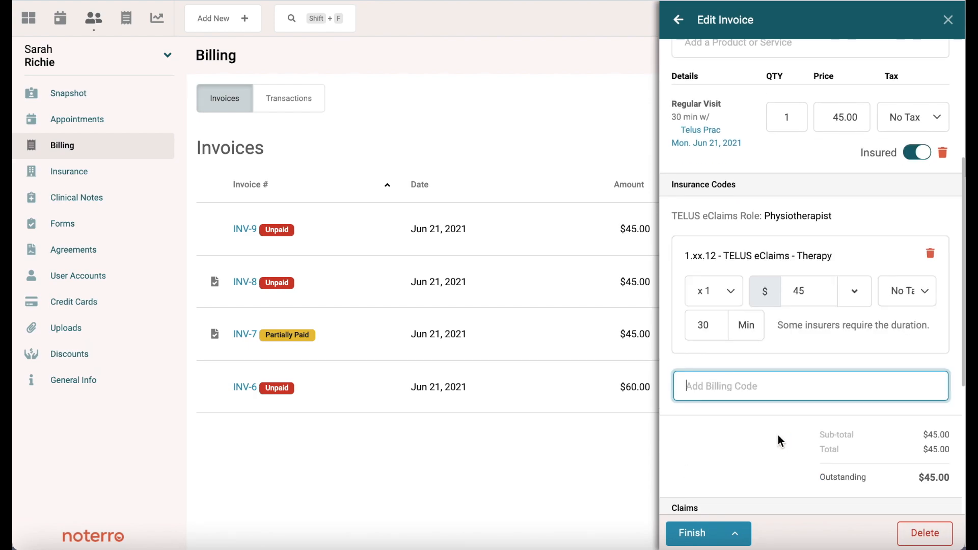
scroll(778, 411, "down", 2)
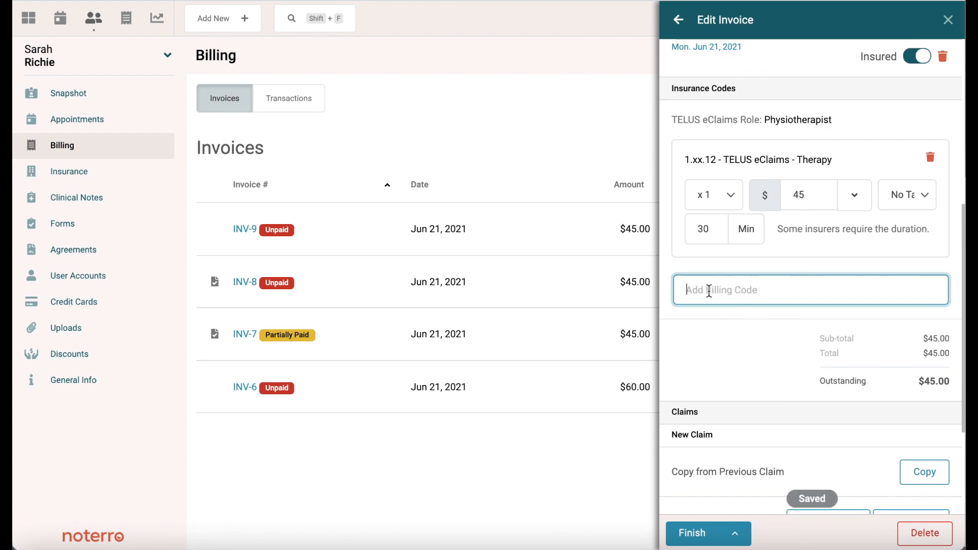
- Add a claim to the invoice from the active Work policy, payable to Clinic
scroll(794, 272, "up", 2)
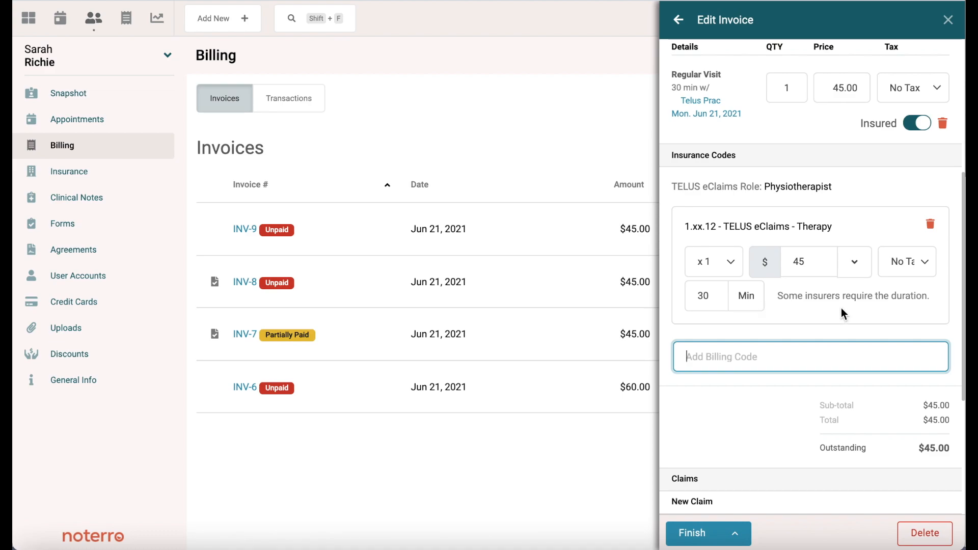
scroll(793, 308, "down", 3)
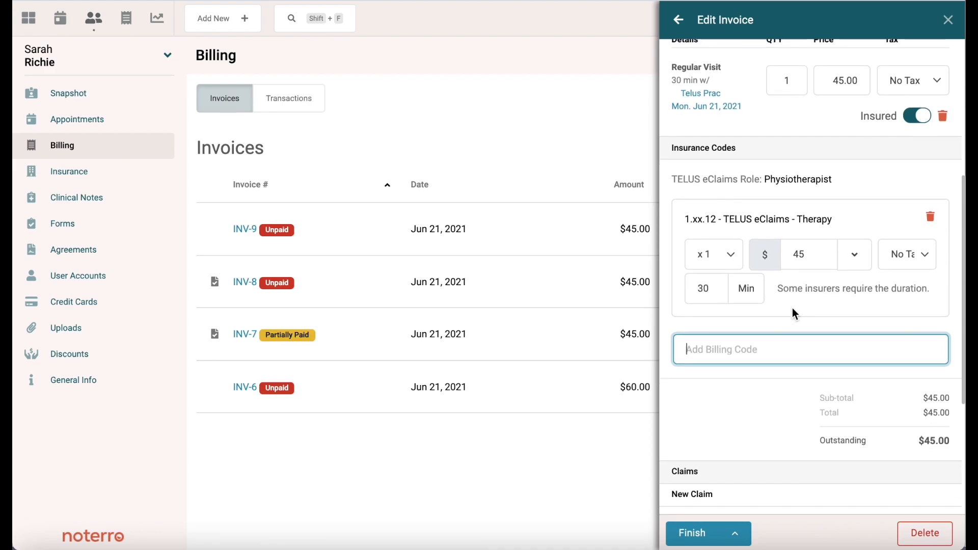
scroll(792, 307, "down", 3)
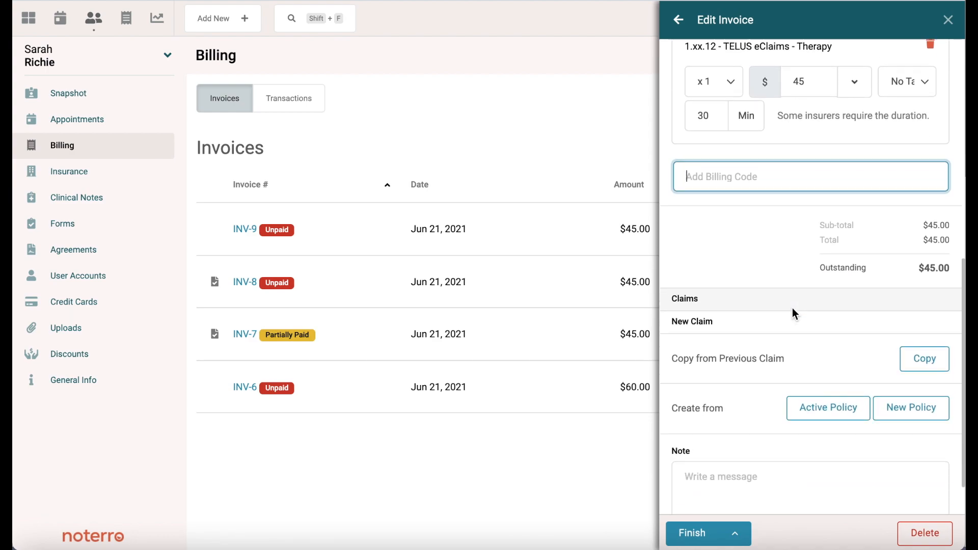
scroll(793, 314, "down", 1)
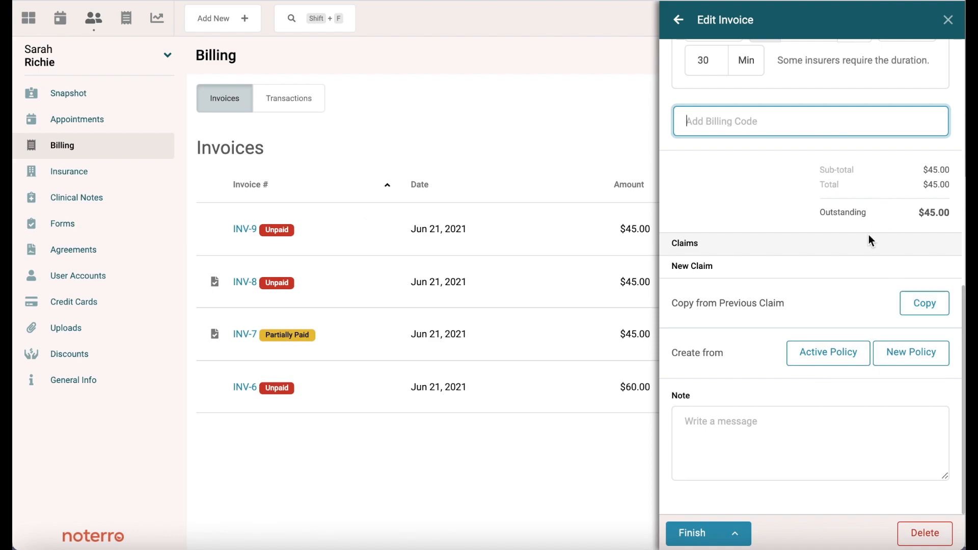
left_click(828, 360)
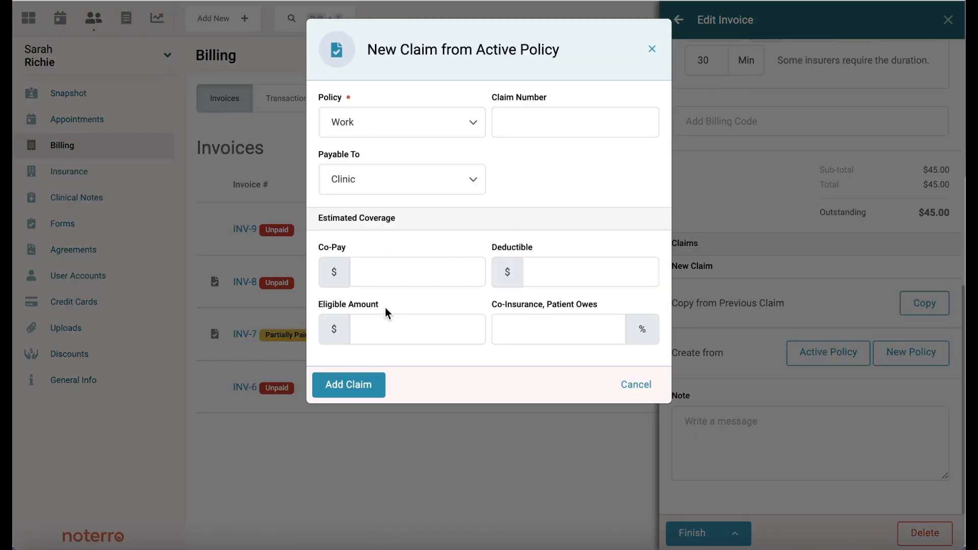
left_click(349, 385)
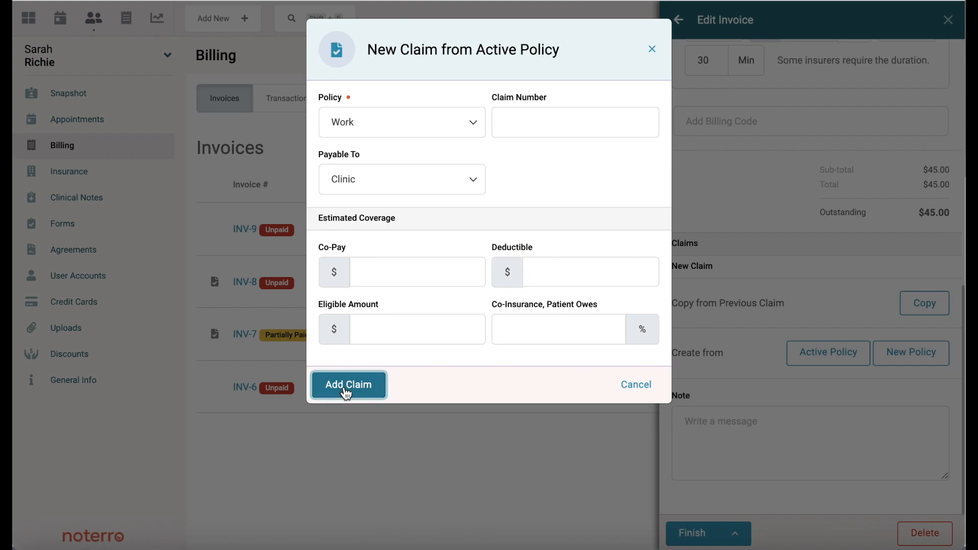
- Preview the eClaims claim, agree to the TELUS terms and conditions, and run an eligibility check
scroll(752, 439, "down", 1)
scroll(752, 438, "down", 4)
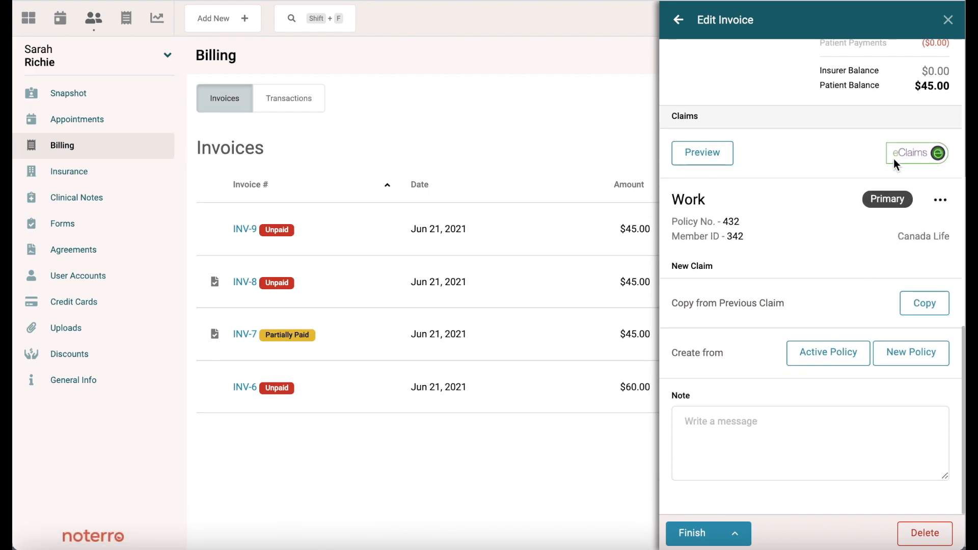
left_click(732, 152)
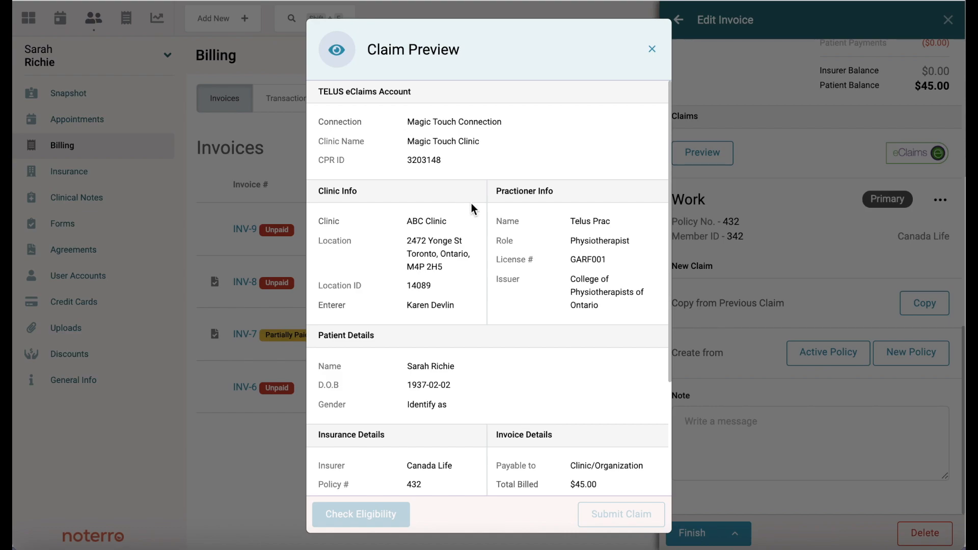
scroll(473, 209, "down", 3)
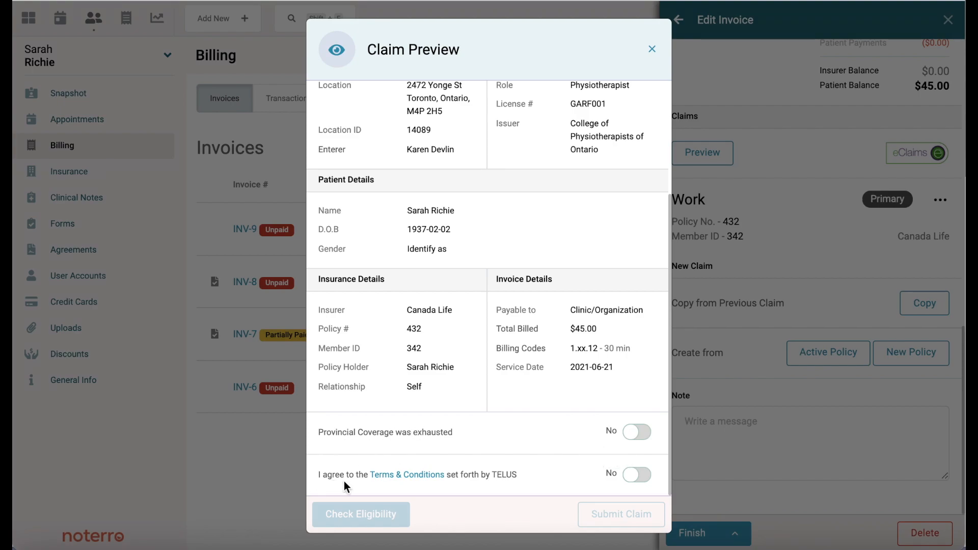
left_click(633, 475)
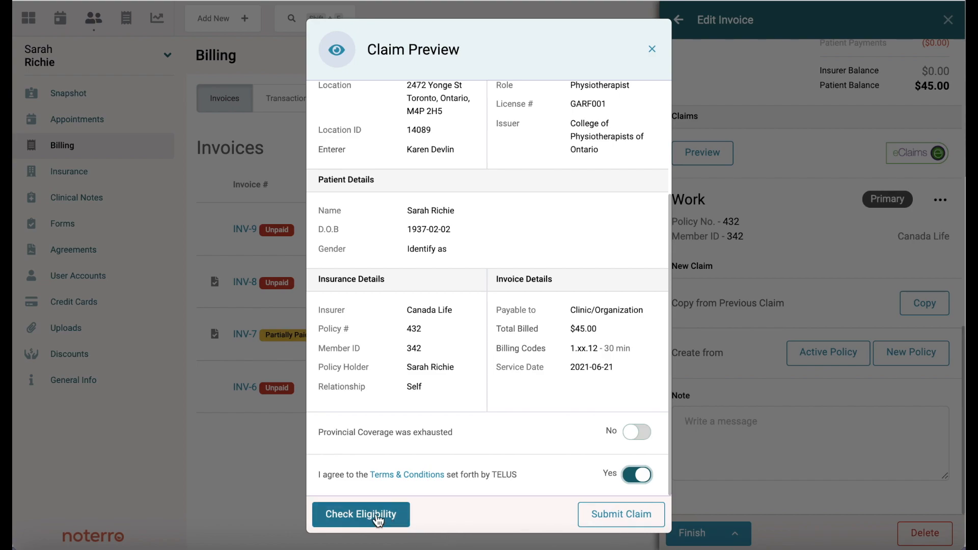
left_click(371, 516)
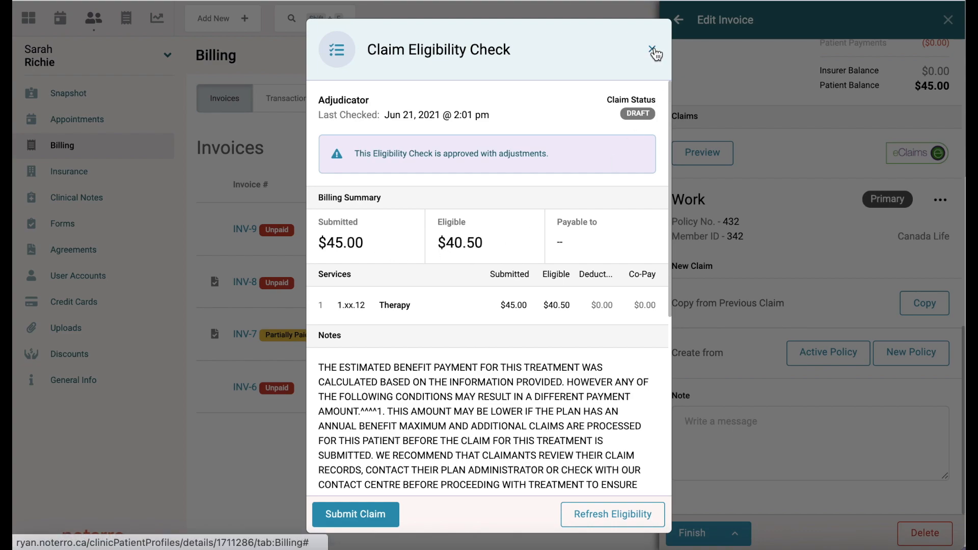
left_click(652, 49)
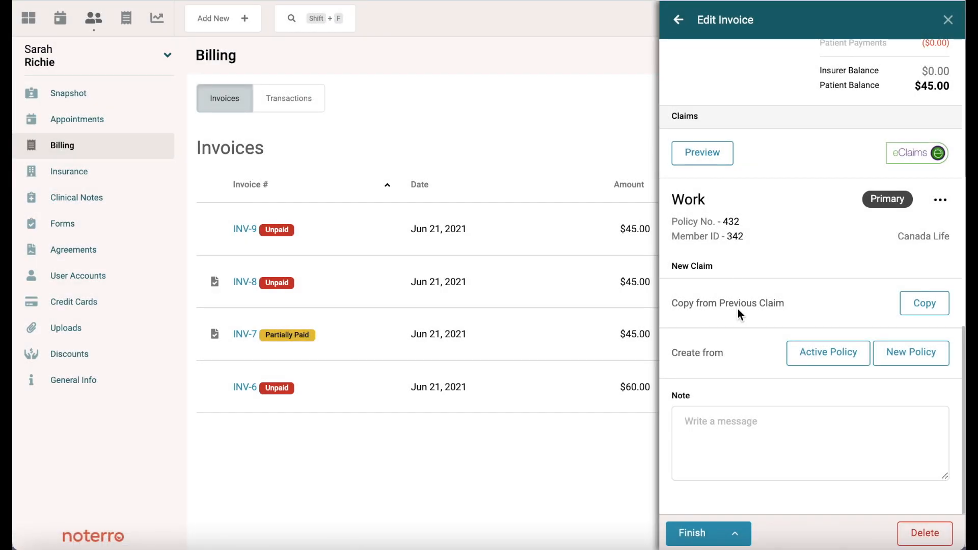
- Leave invoice editing and open the primary Canada Life Work claim from the invoice's insurance section
scroll(755, 247, "up", 10)
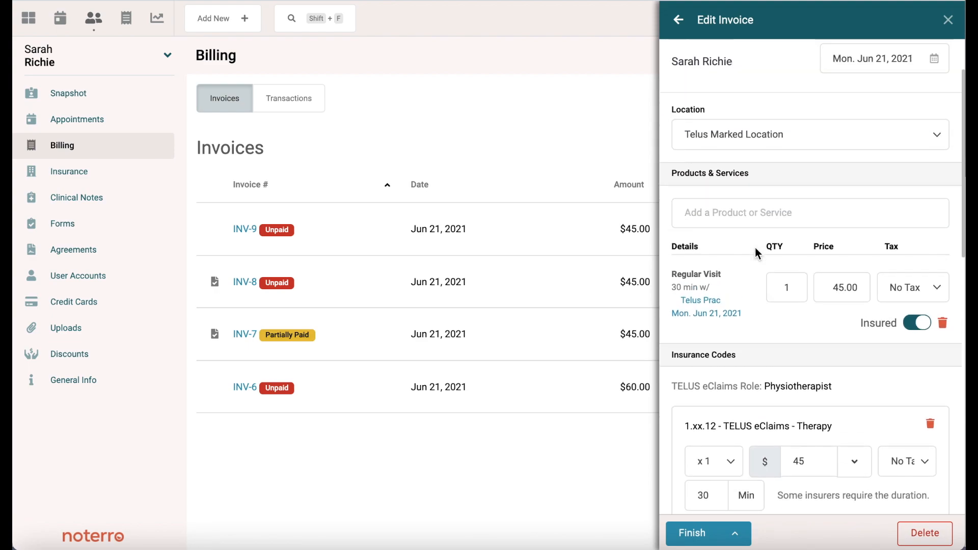
scroll(775, 253, "down", 1)
scroll(775, 252, "up", 1)
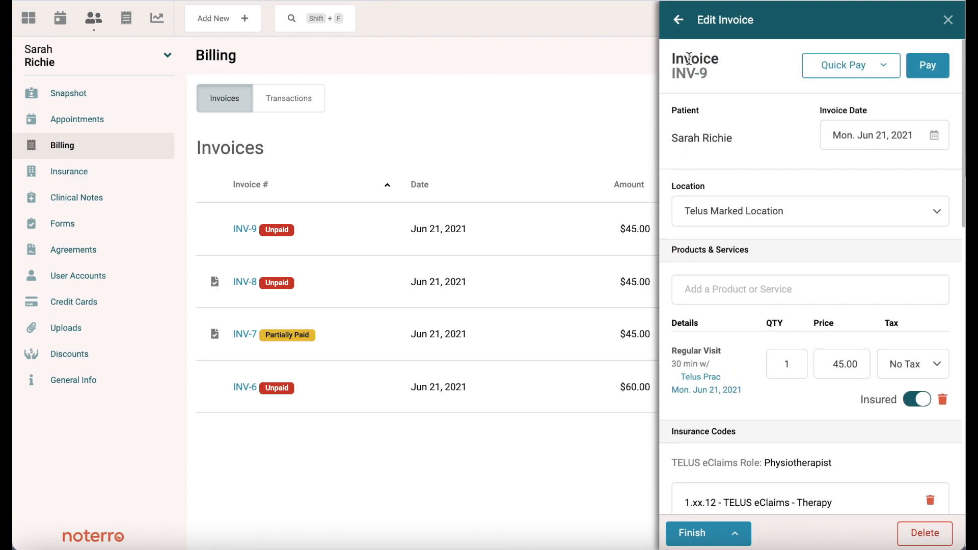
left_click(677, 22)
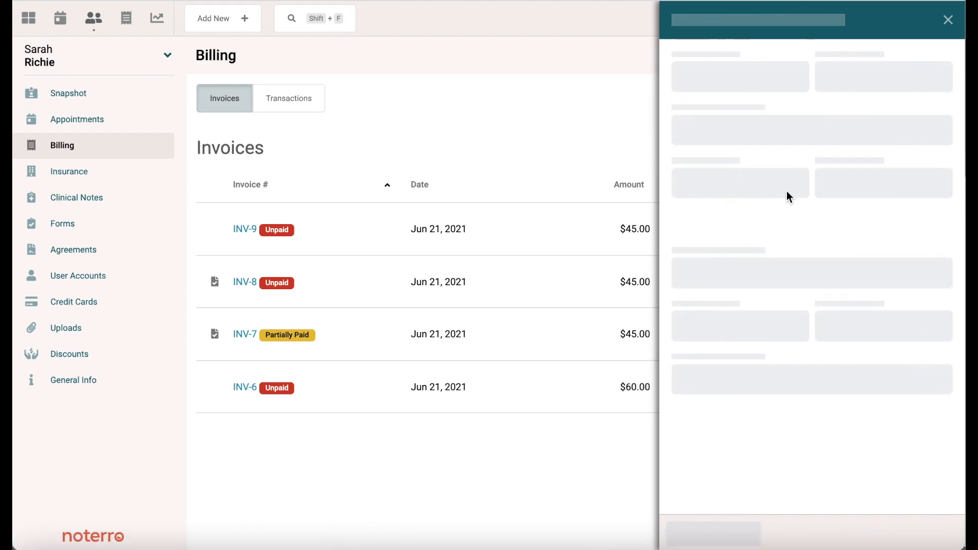
scroll(798, 271, "down", 5)
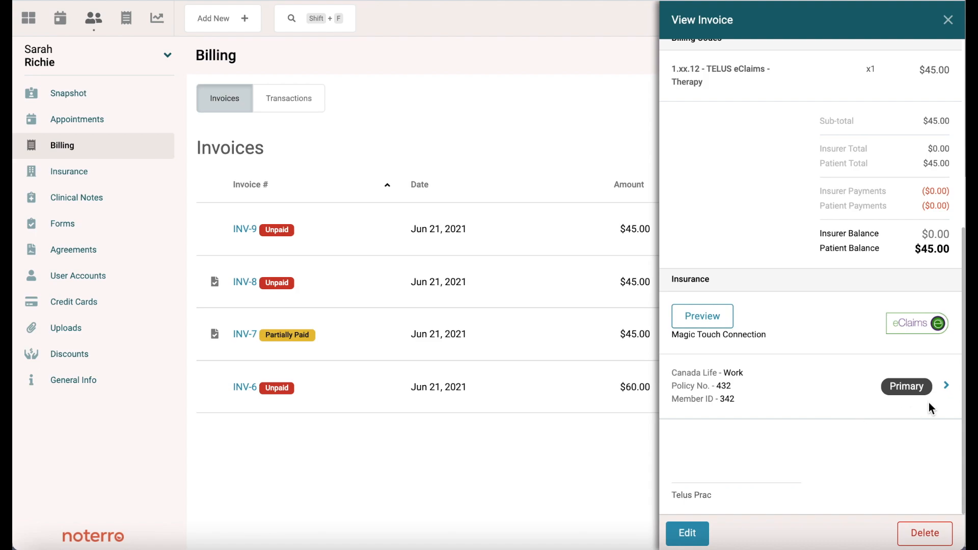
left_click(946, 386)
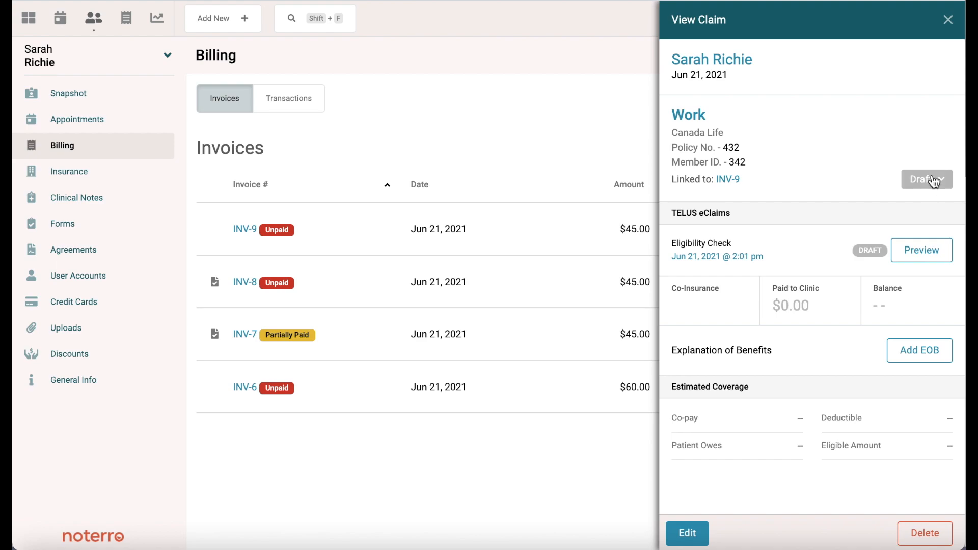
- Preview the draft Work claim, accept the TELUS terms and conditions, and submit it
left_click(930, 254)
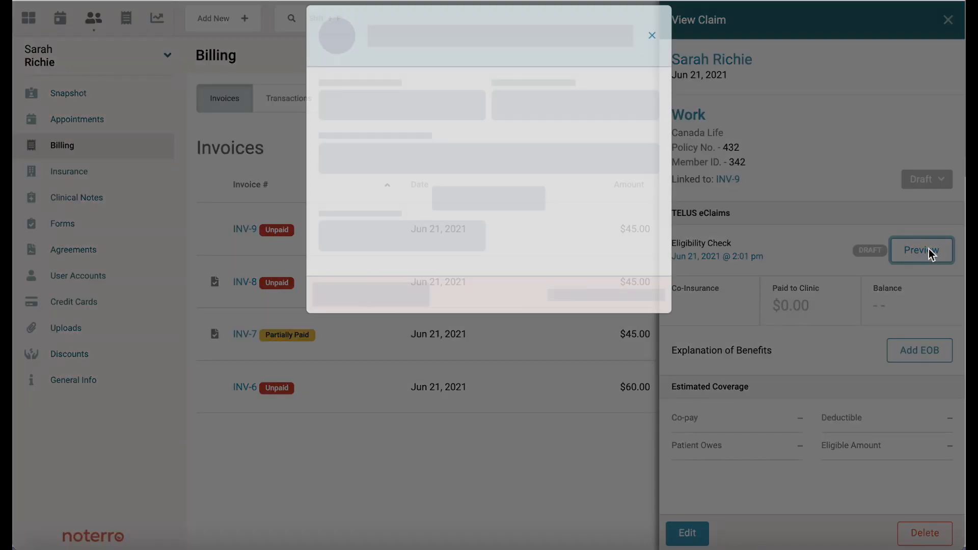
scroll(516, 319, "down", 3)
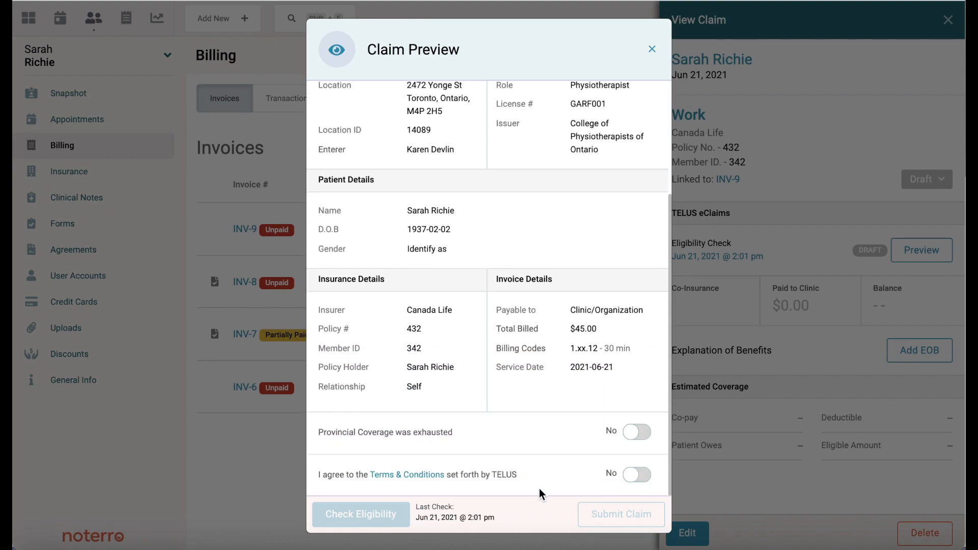
left_click(636, 477)
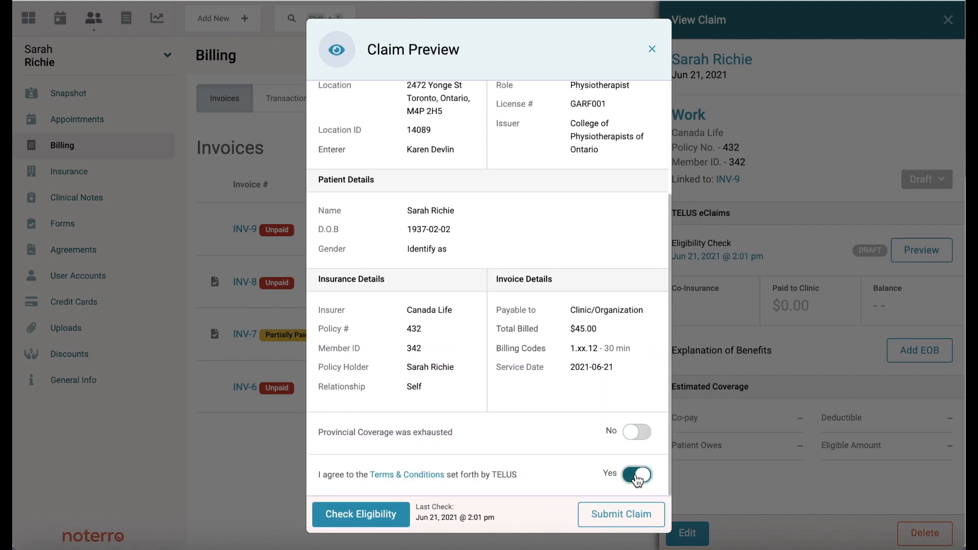
left_click(621, 514)
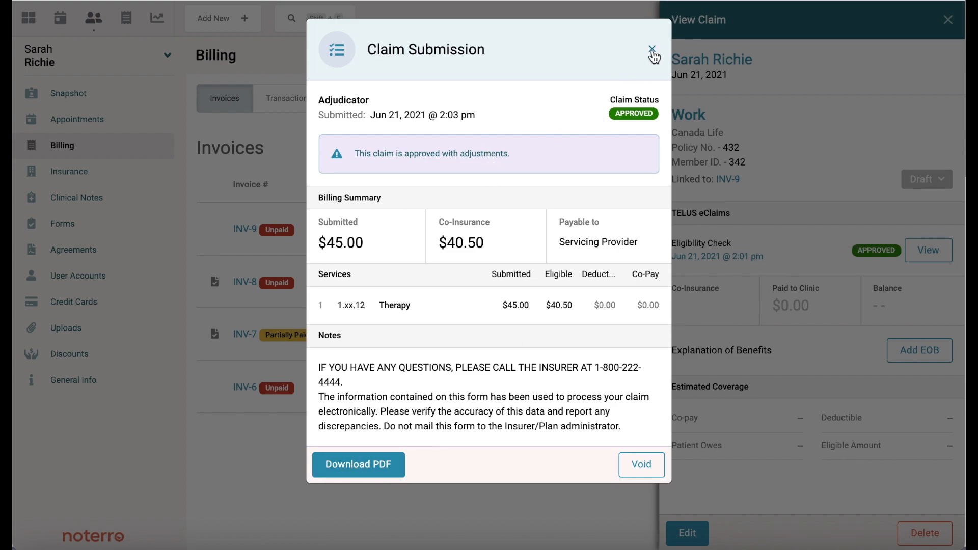
left_click(653, 50)
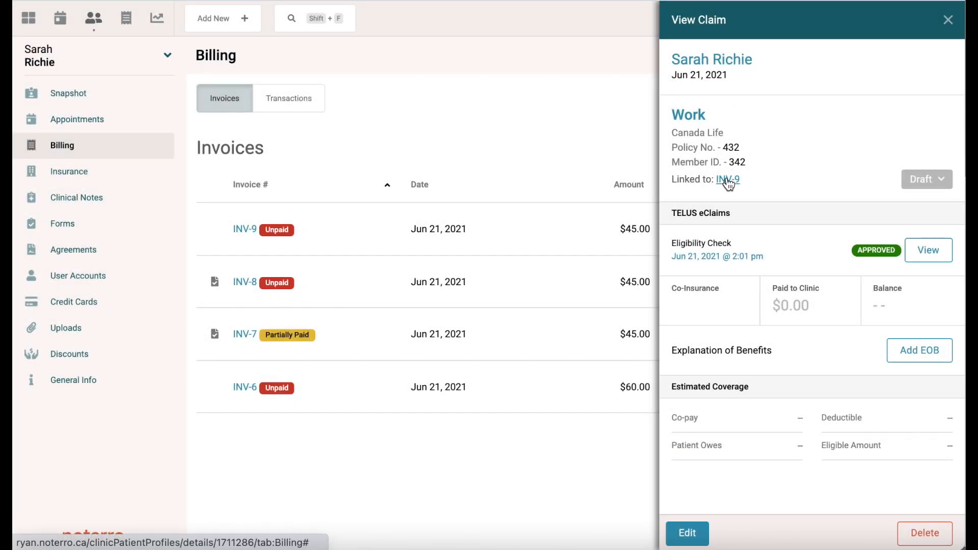
- Open the invoice linked to the claim and review its insurer and patient totals and insurance section
left_click(728, 179)
scroll(854, 278, "down", 5)
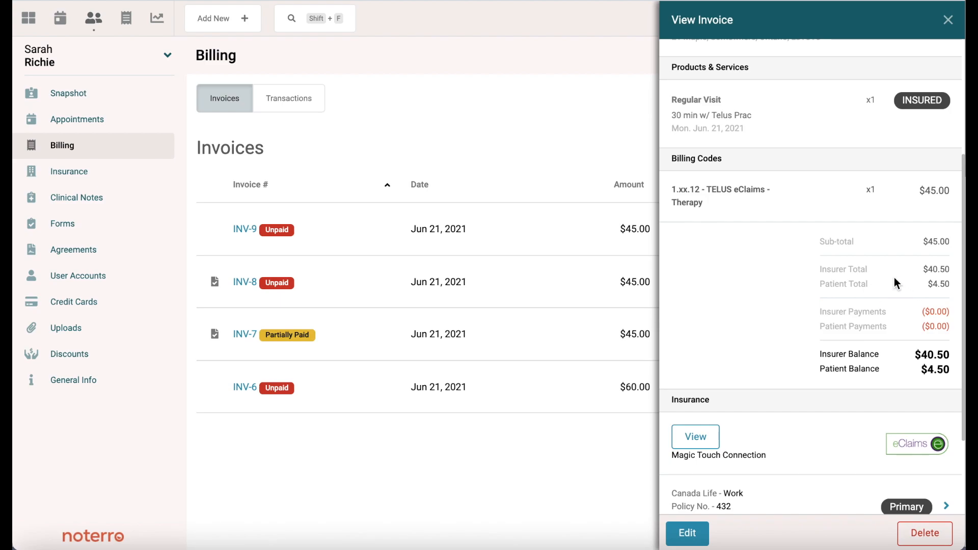
scroll(894, 279, "up", 4)
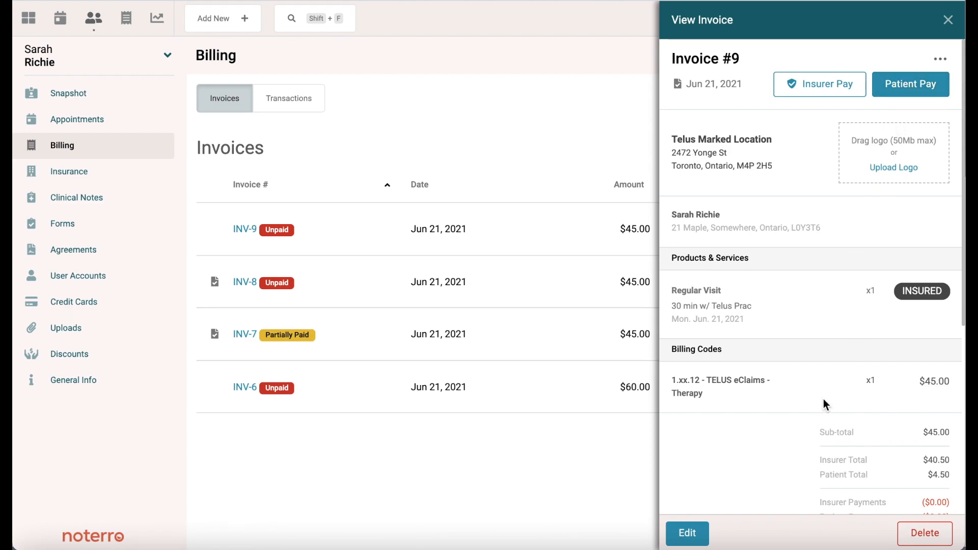
scroll(823, 399, "down", 3)
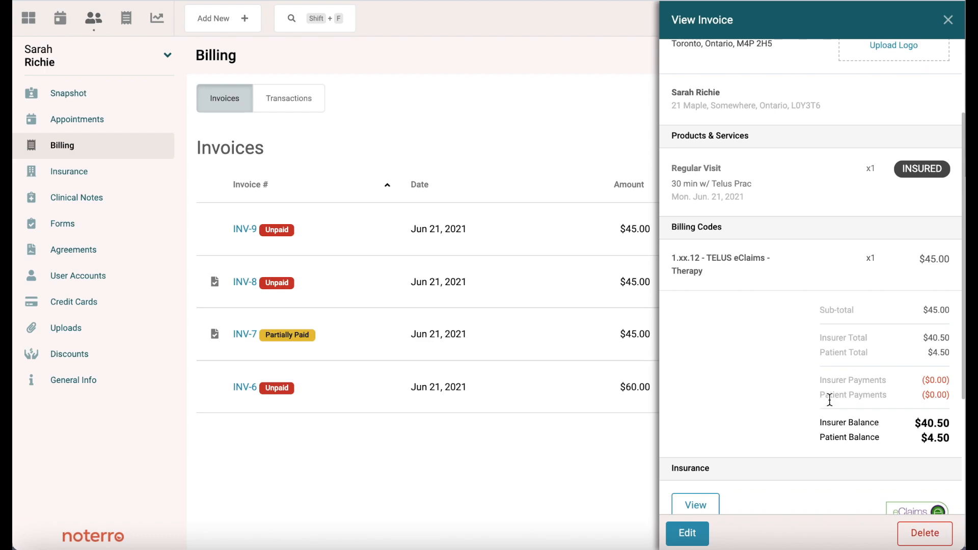
scroll(818, 392, "down", 3)
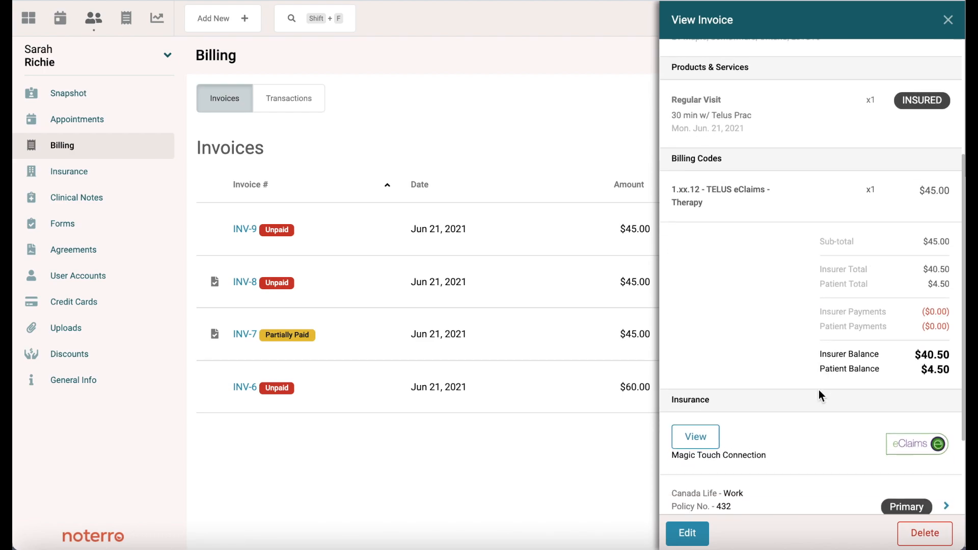
scroll(819, 391, "down", 1)
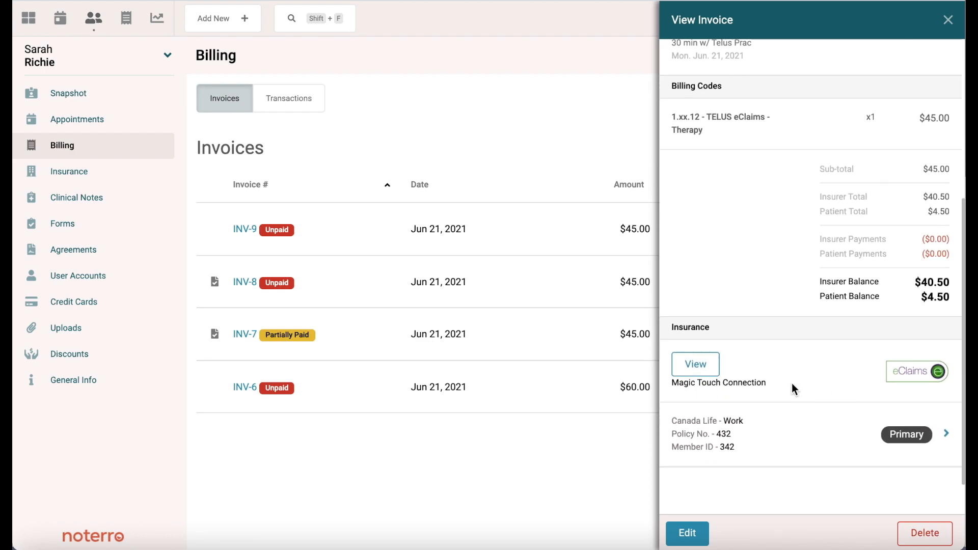
scroll(795, 380, "up", 5)
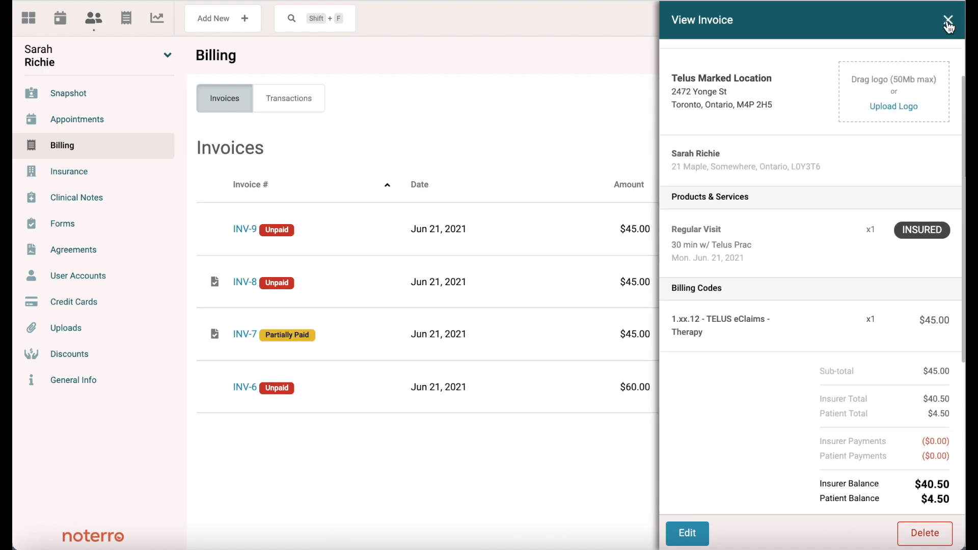
left_click(948, 21)
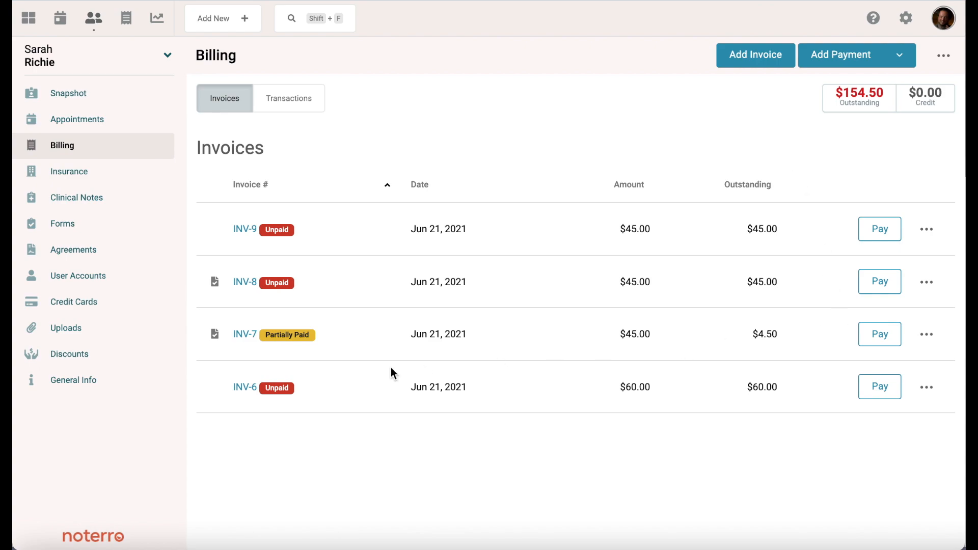
- Open the $60.00 Deep Tissue invoice for editing to examine its insurance codes
left_click(245, 284)
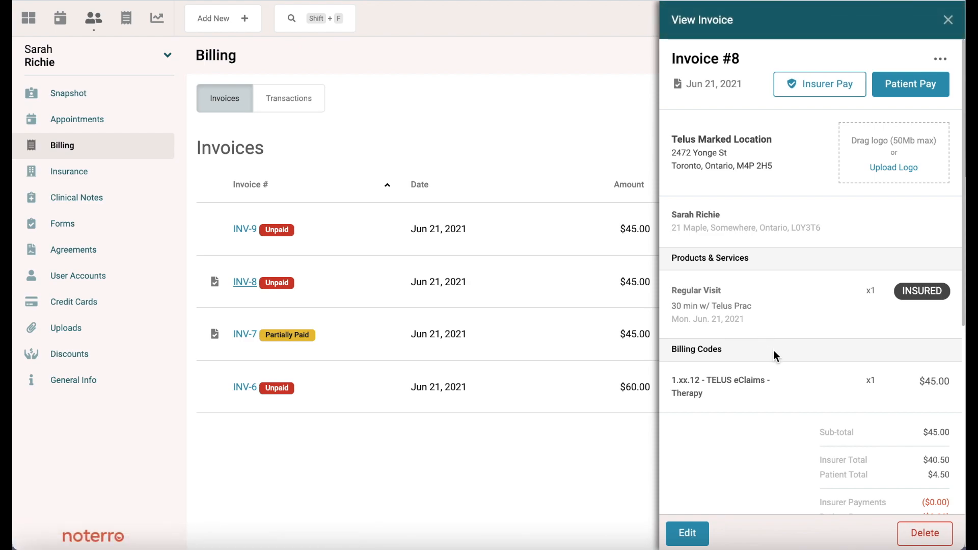
left_click(246, 389)
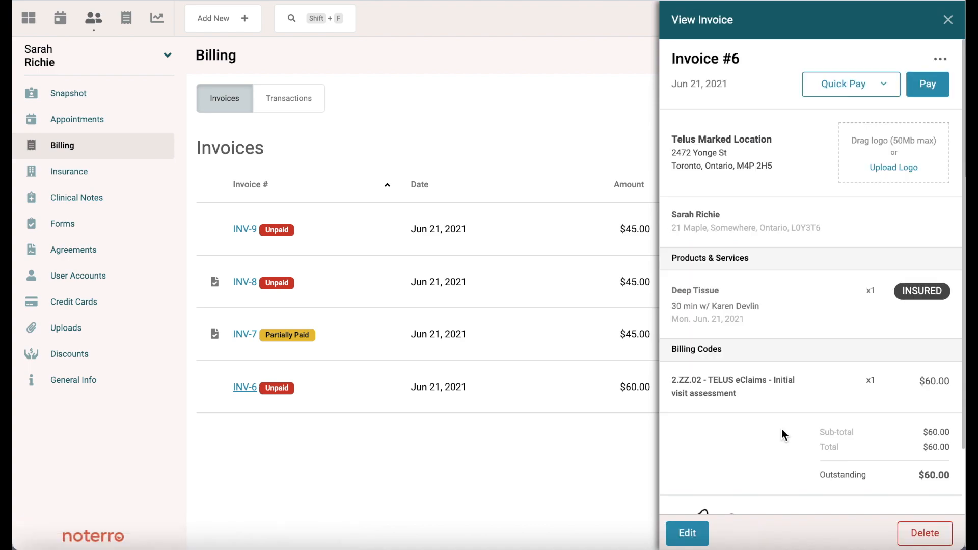
scroll(781, 428, "down", 1)
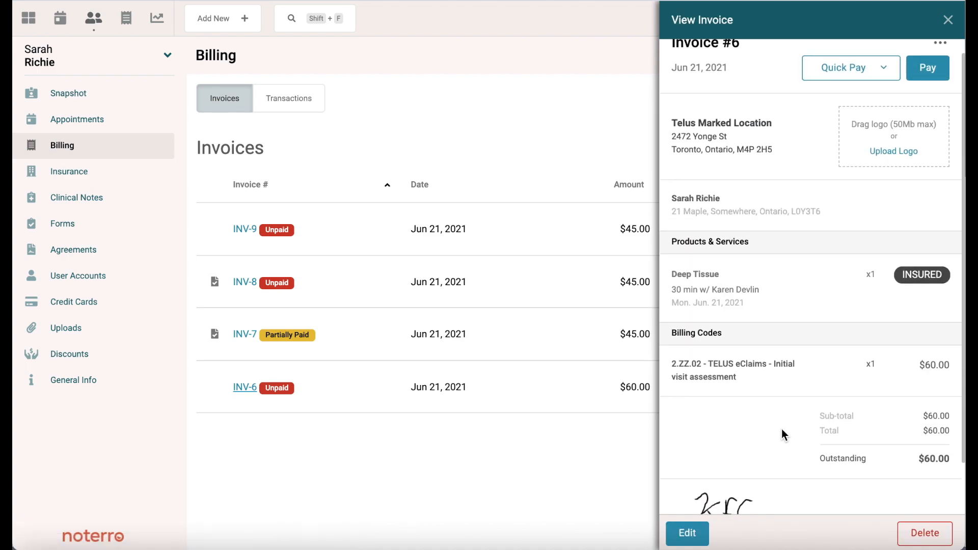
scroll(781, 429, "up", 1)
scroll(782, 432, "down", 1)
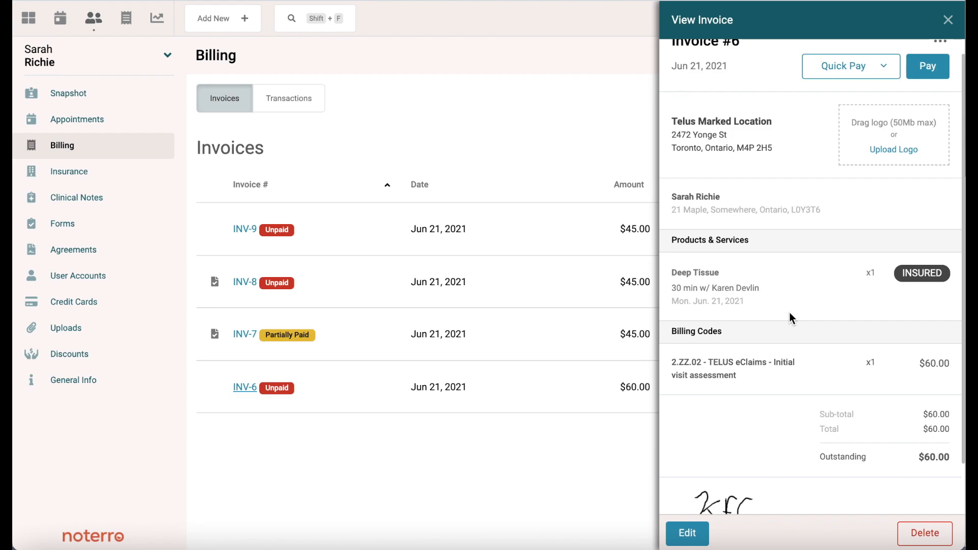
left_click(684, 536)
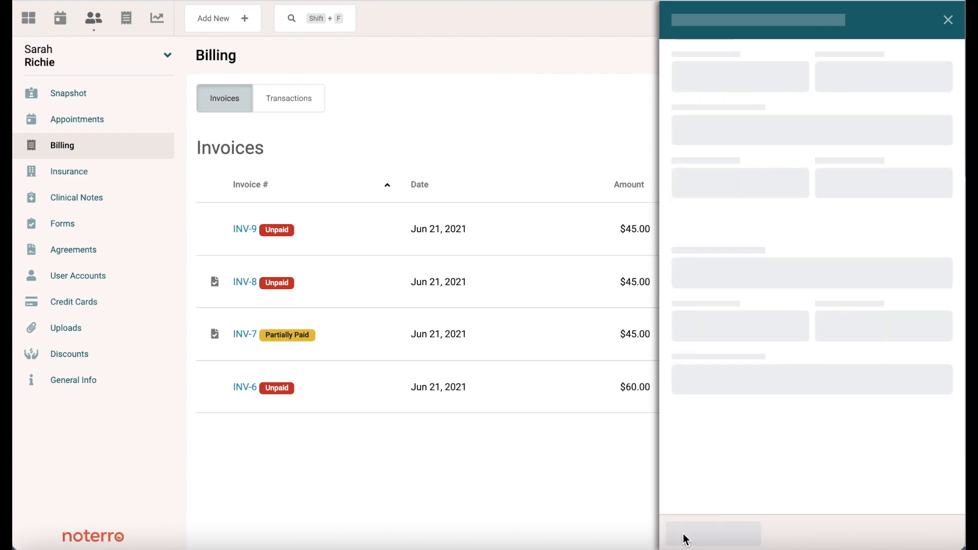
scroll(767, 450, "down", 4)
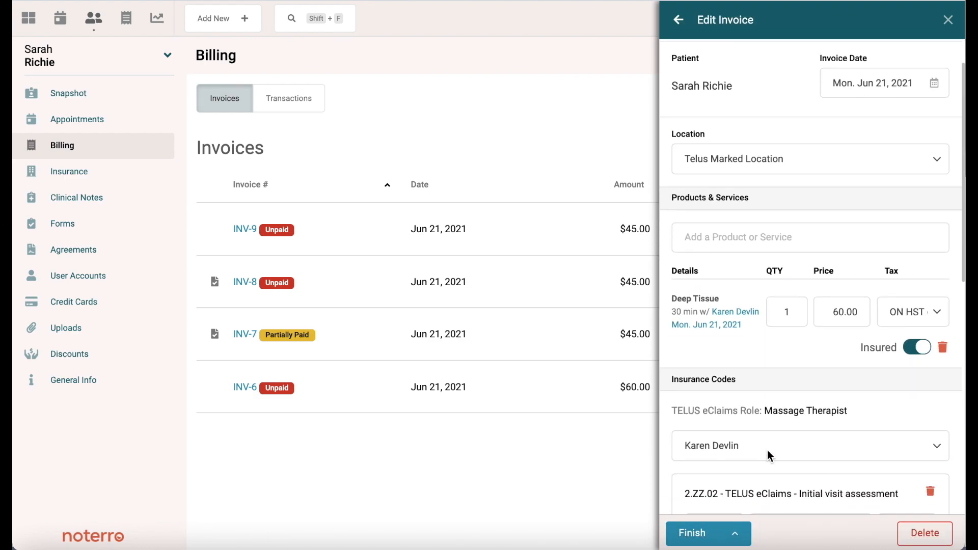
- Review the provider choices and TELUS eClaims code in the invoice's insurance codes section, and close the invoice
scroll(768, 453, "down", 1)
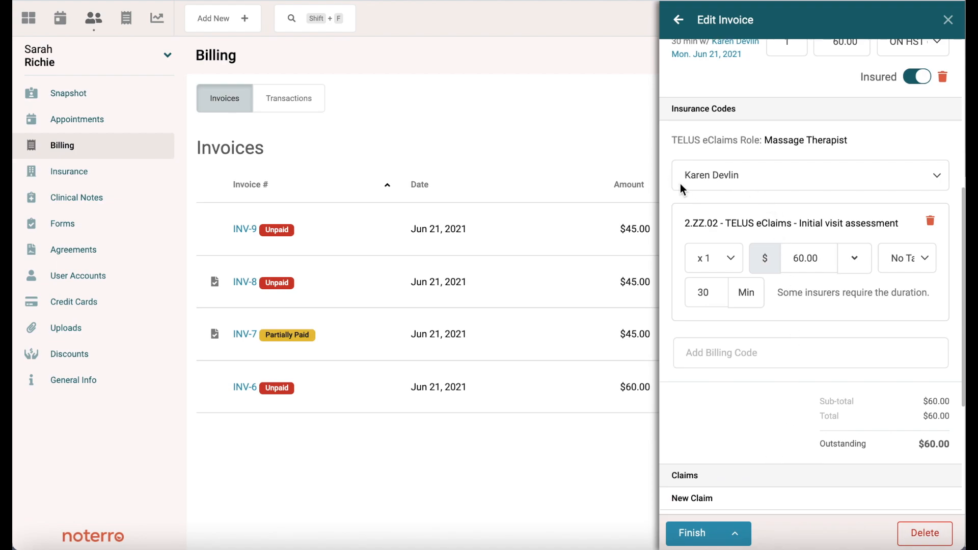
left_click(820, 174)
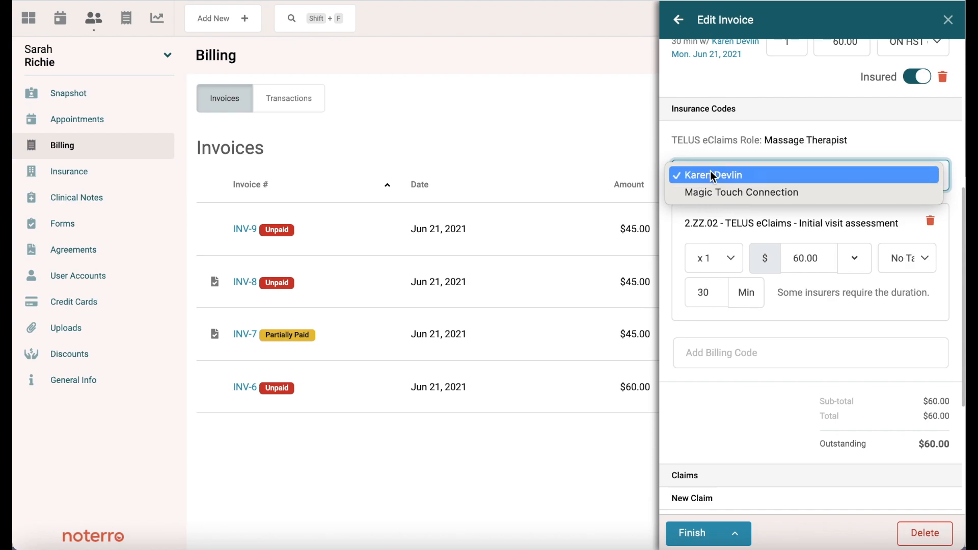
left_click(881, 146)
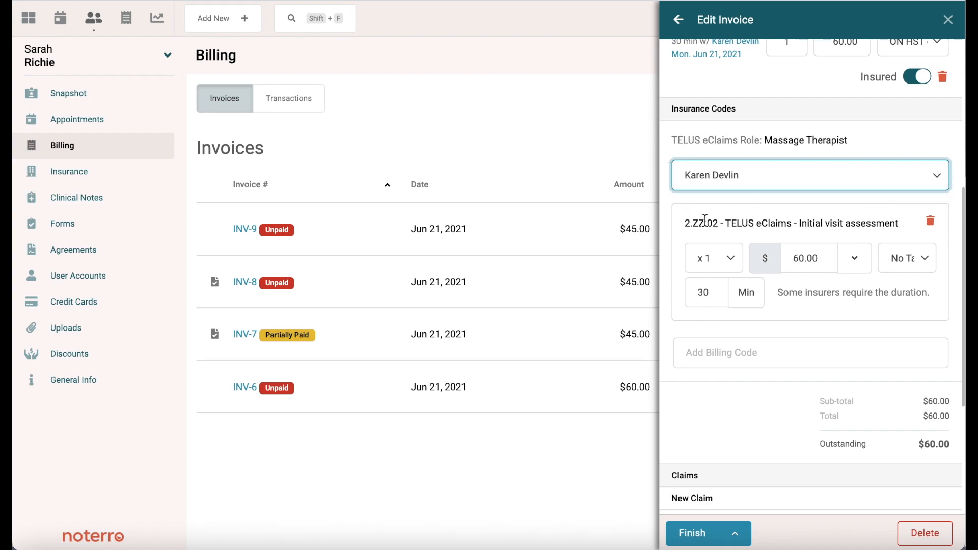
left_click(948, 23)
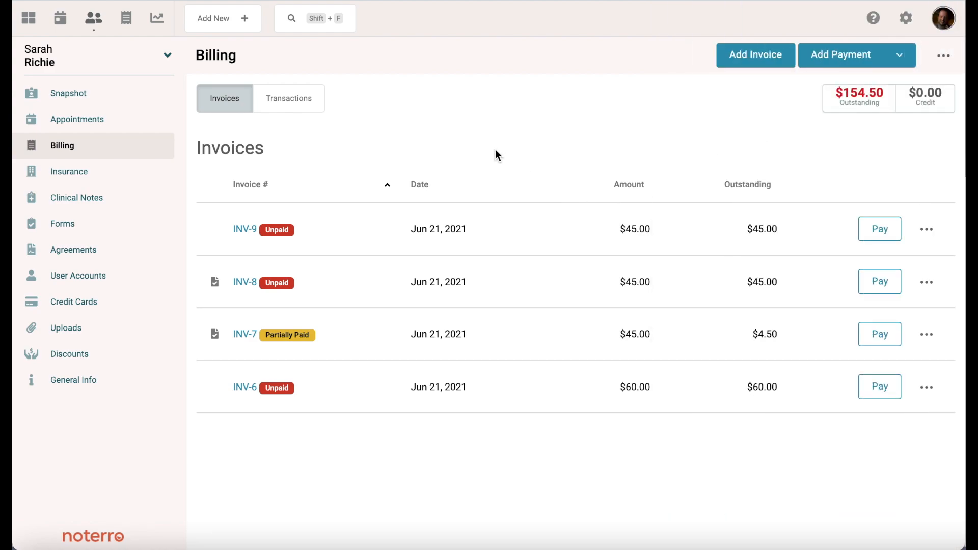
- Start receiving a new insurer payment in the clinic-wide billing records, with Canada Life as the insurer
left_click(127, 20)
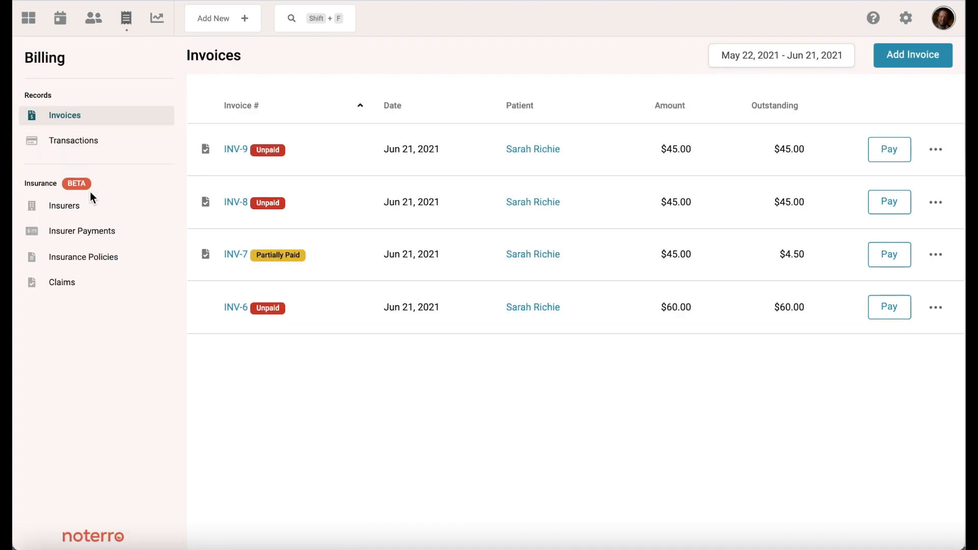
left_click(88, 234)
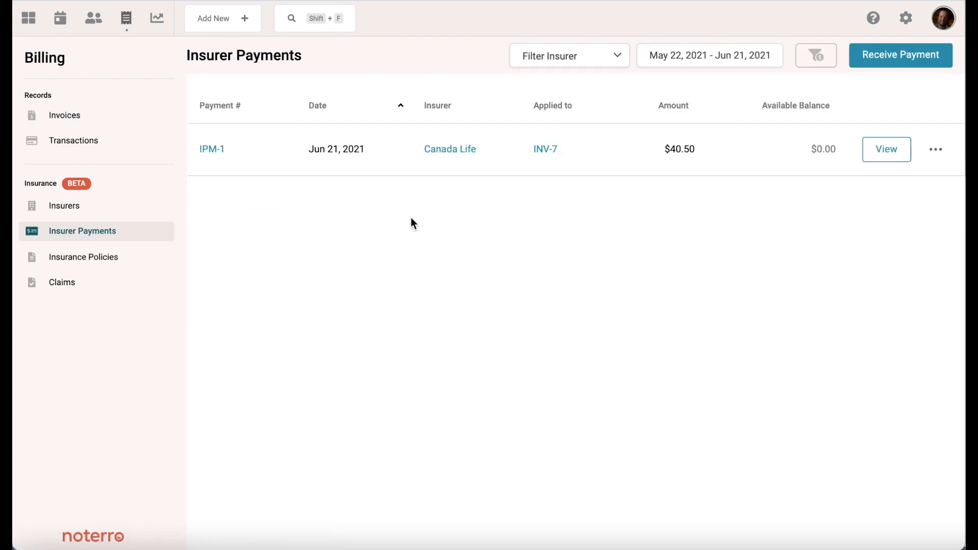
left_click(884, 60)
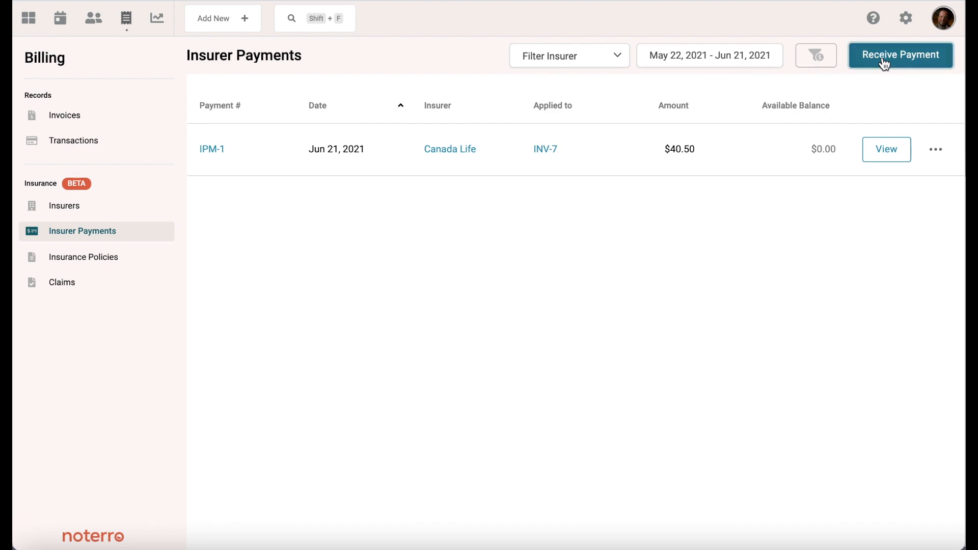
left_click(794, 79)
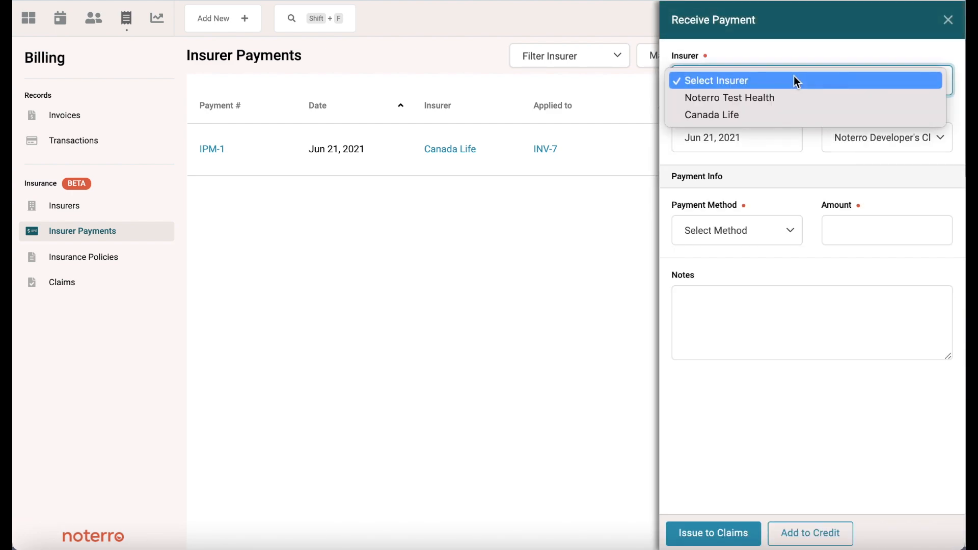
left_click(727, 116)
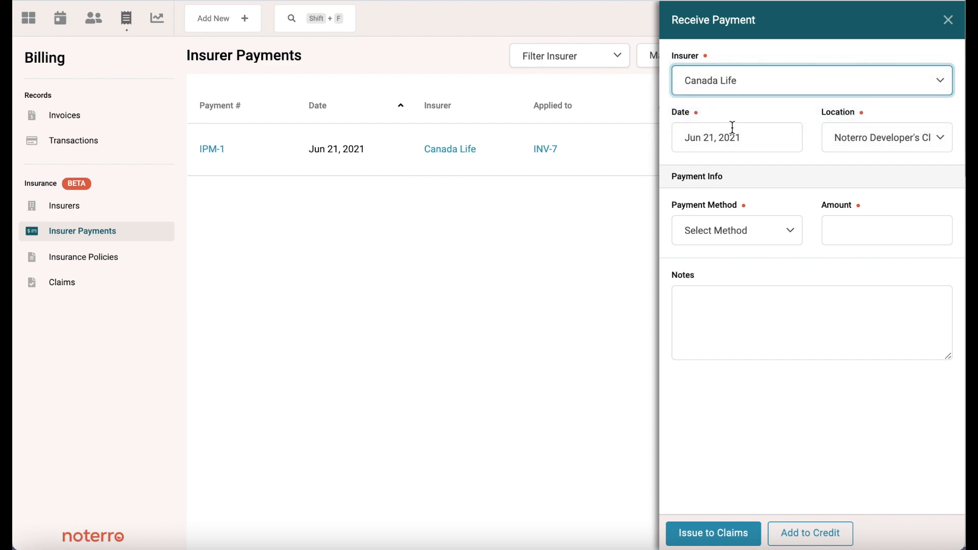
- Set the payment method to Cheque and the amount to 40.5, and issue the payment to claims
left_click(732, 232)
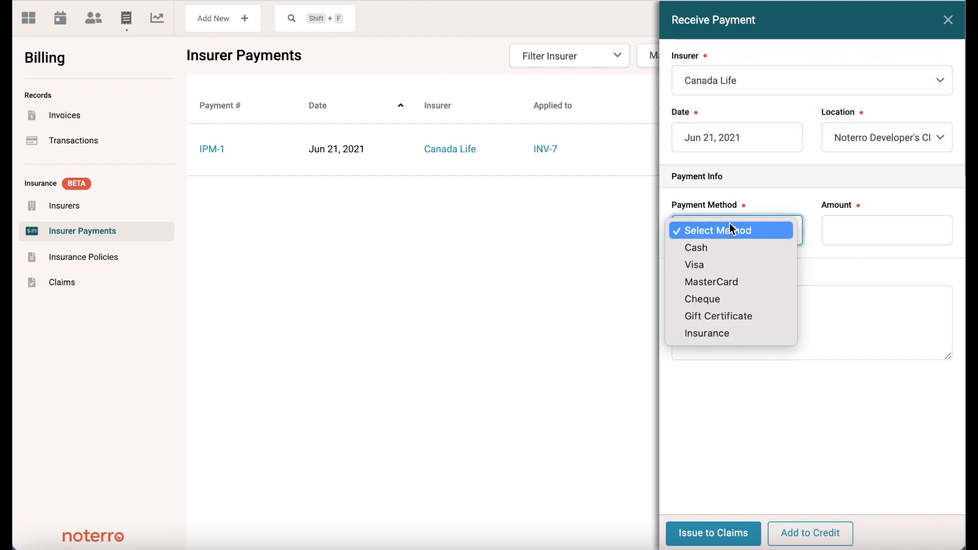
left_click(707, 300)
left_click(839, 229)
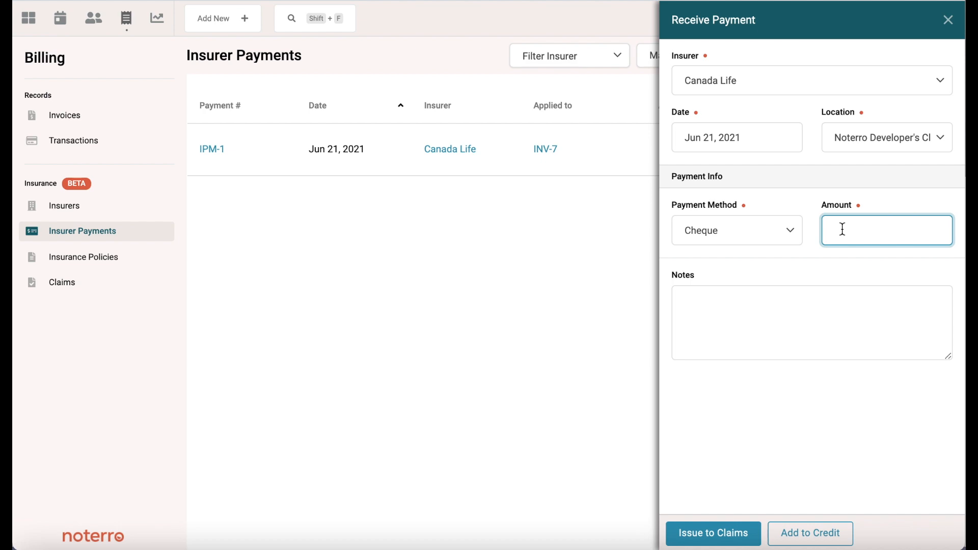
type("40.5")
left_click(708, 535)
left_click(718, 533)
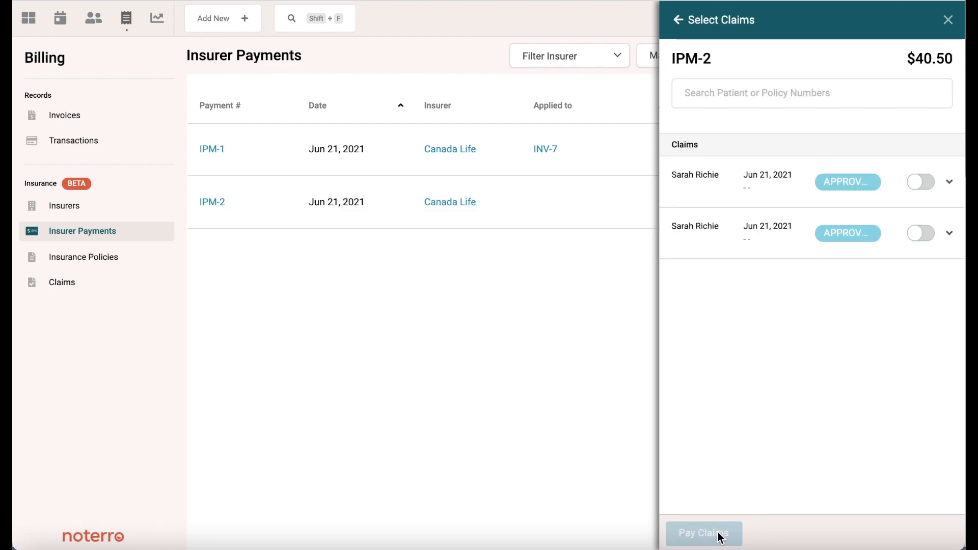
- Expand the first approved claim to check its billing code, select it, and proceed to paying claims
left_click(948, 185)
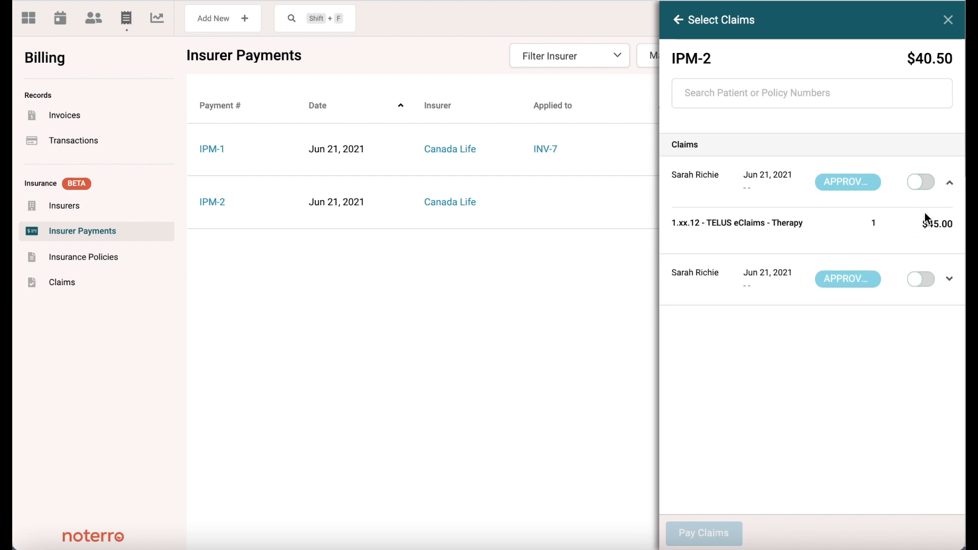
left_click(921, 183)
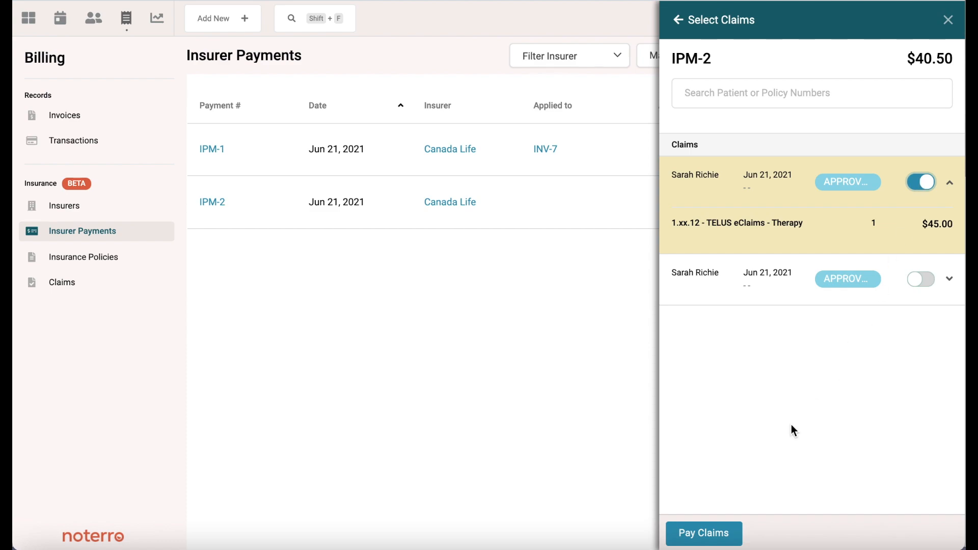
left_click(695, 542)
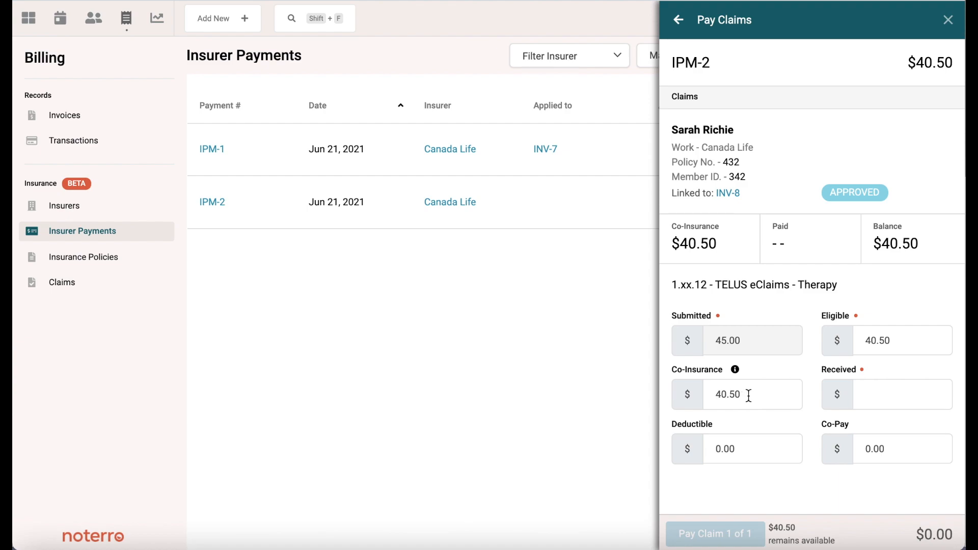
- Enter 40.5 as the received amount for the TELUS eClaims Therapy code and pay the claim
left_click(900, 396)
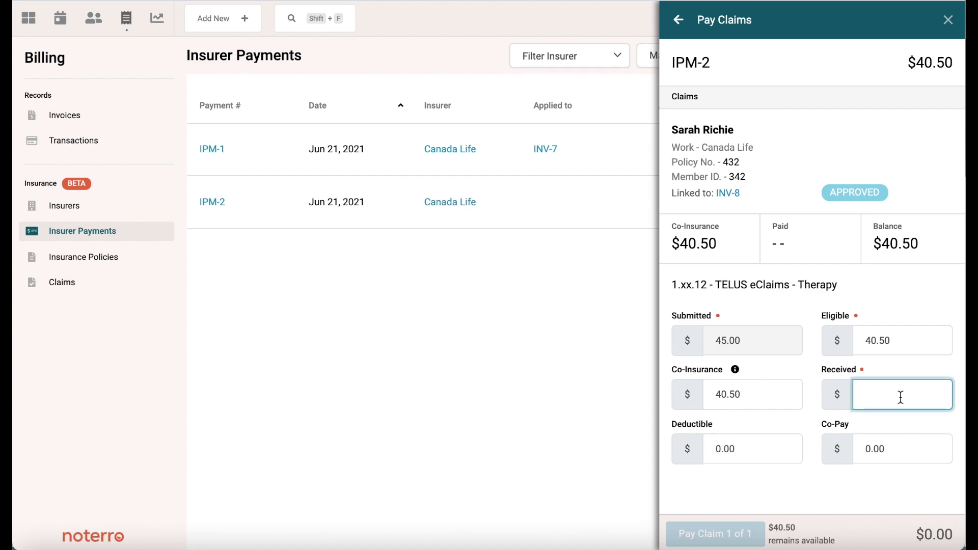
type("40.5")
left_click(909, 479)
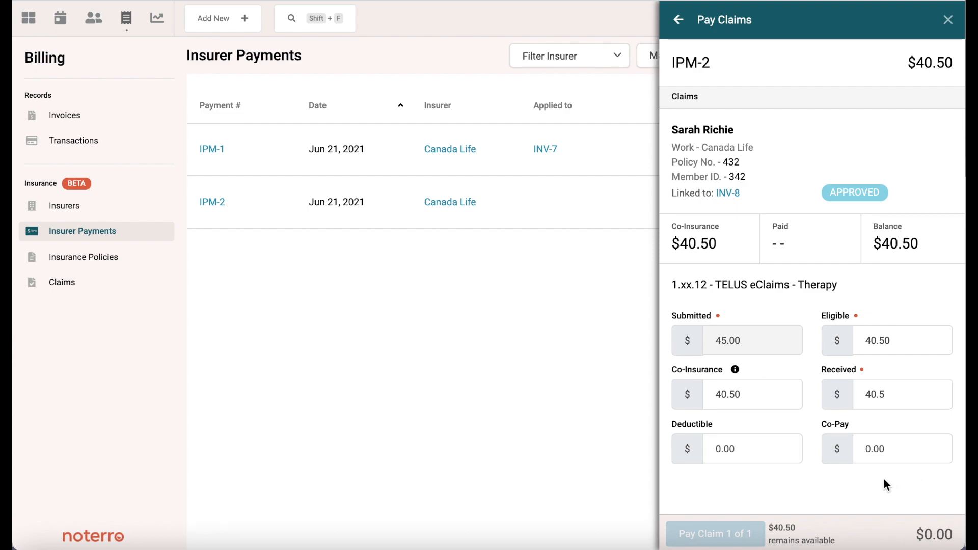
left_click(731, 535)
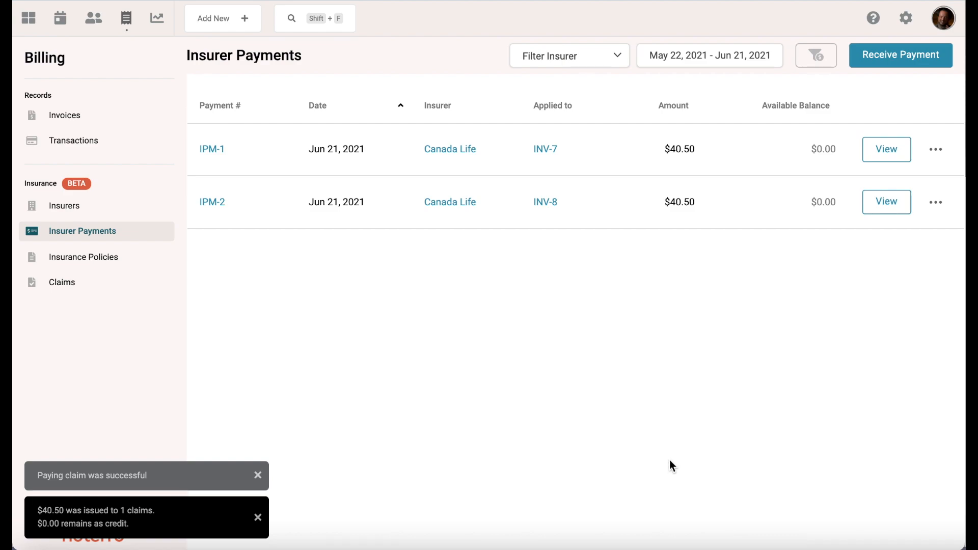
- Open the invoice that the new insurer payment was applied to and review its insurer and patient balances
left_click(546, 203)
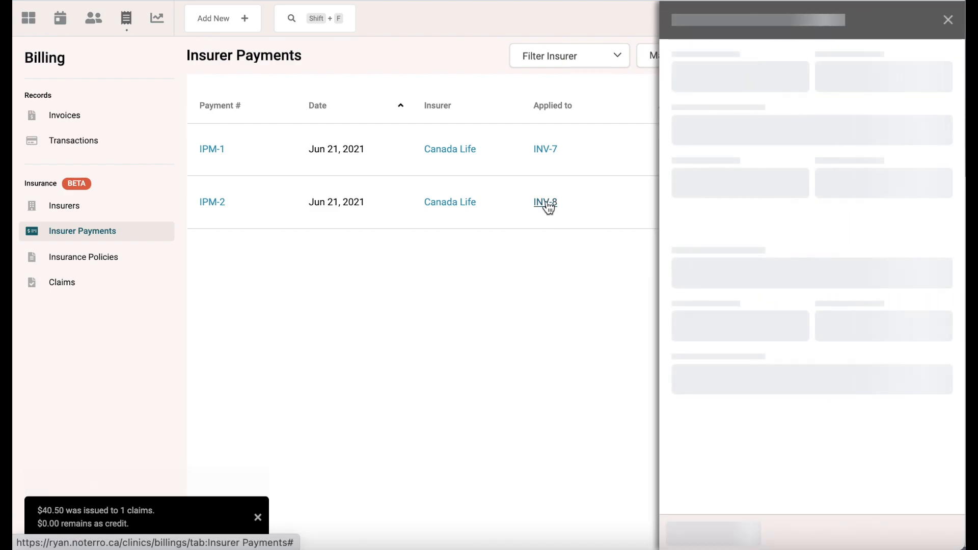
scroll(875, 341, "down", 4)
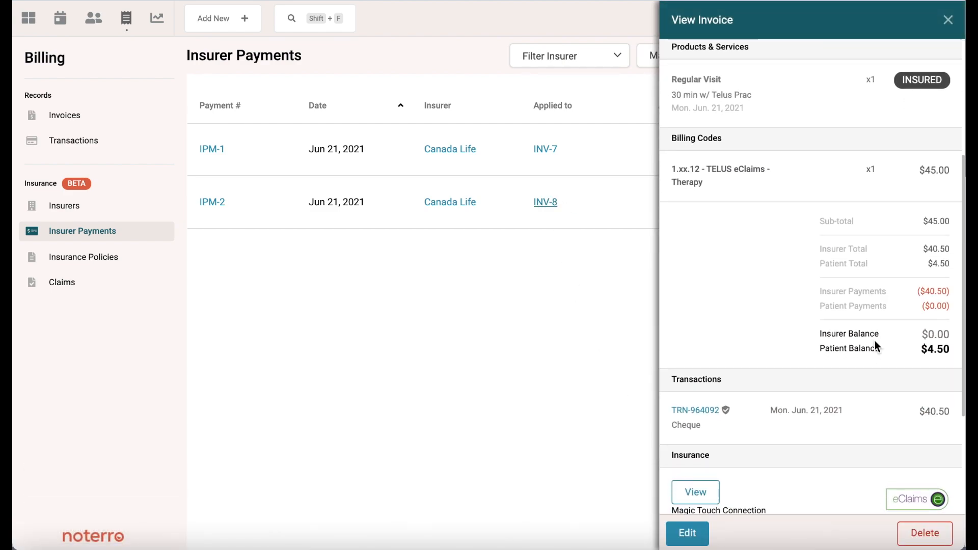